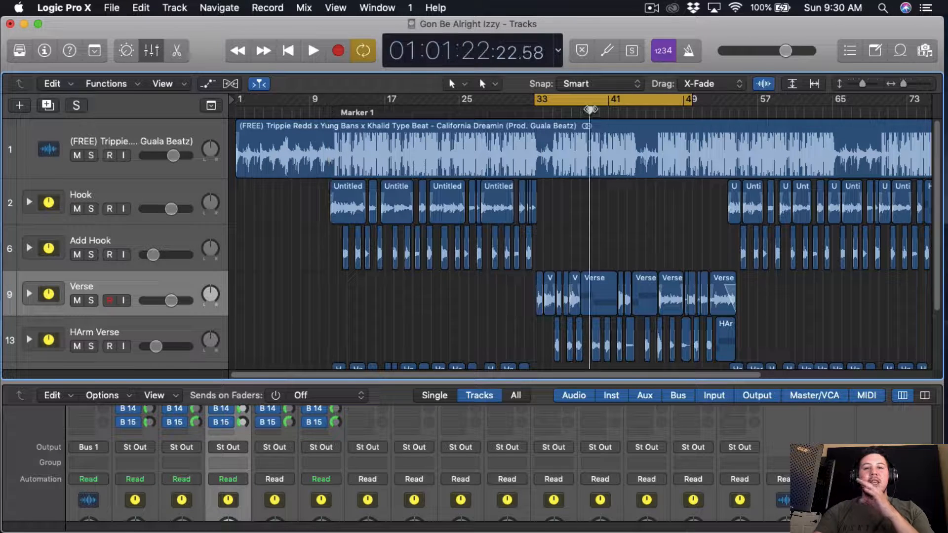
# Step: Turn off cycle mode and play the song from just after bar 9
pyautogui.press('c')
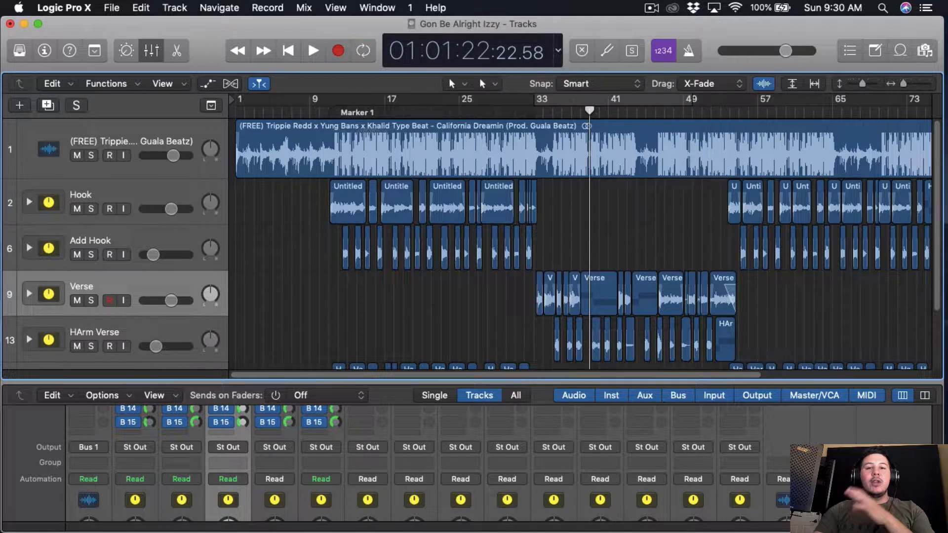
pyautogui.click(317, 105)
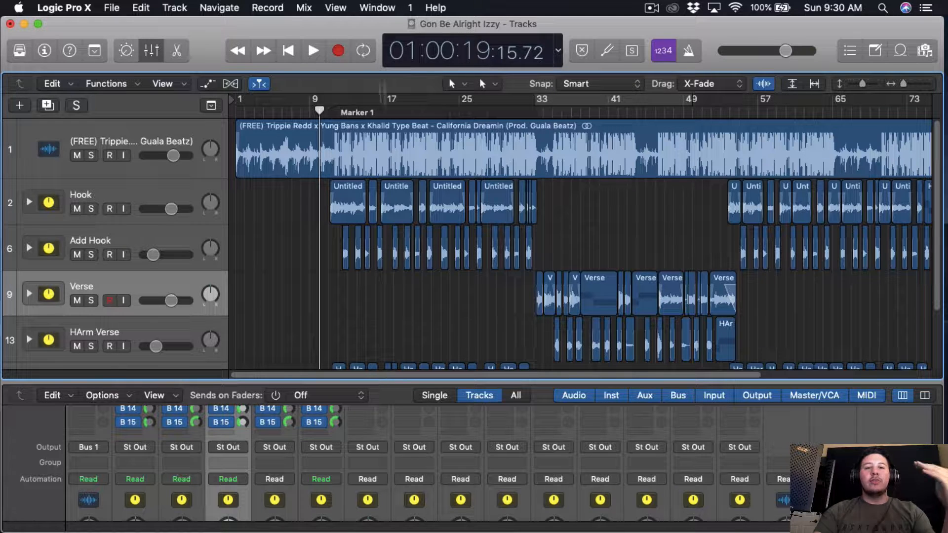
pyautogui.click(314, 50)
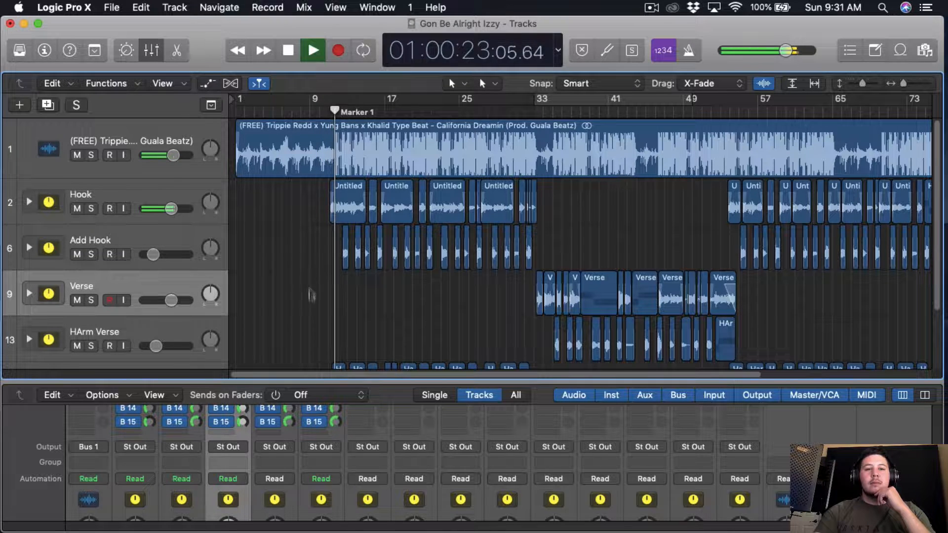
# Step: Shrink the mixer out of view so the tracks area shows every track down to Harm Hook
pyautogui.moveTo(313, 381); pyautogui.dragTo(315, 351)
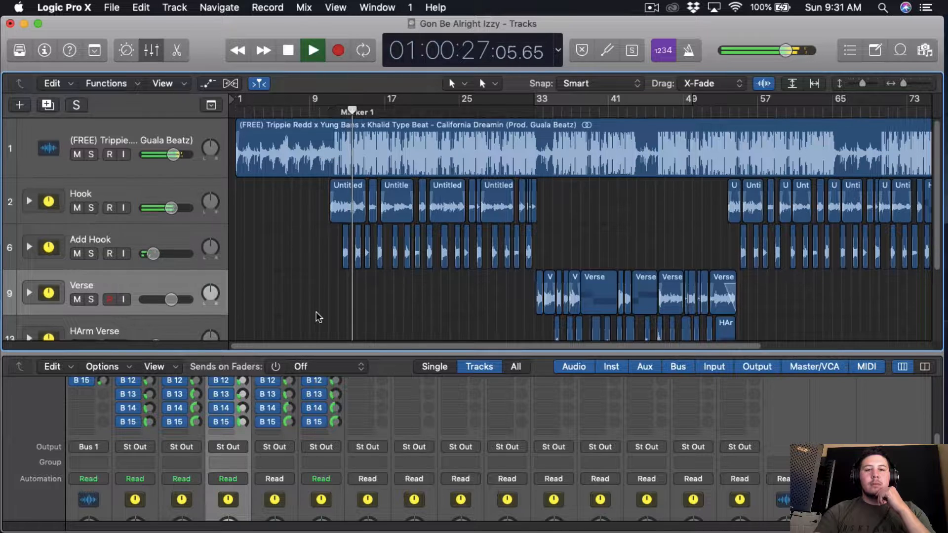
pyautogui.scroll(-2, 316, 312)
pyautogui.scroll(1, 316, 312)
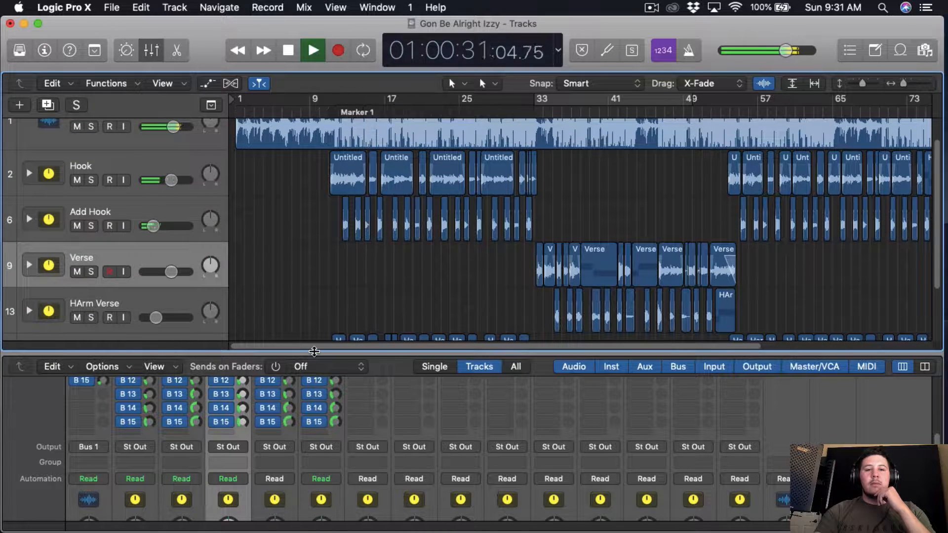
pyautogui.moveTo(314, 351); pyautogui.dragTo(316, 513)
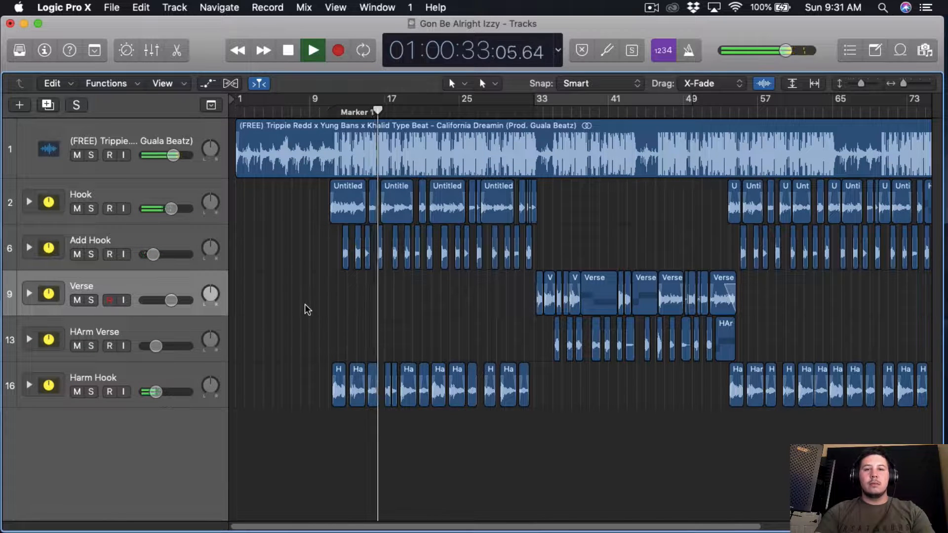
# Step: Move the playhead to the start of the verse at bar 33, listen to the section, and stop playback
pyautogui.hscroll(1, 305, 304)
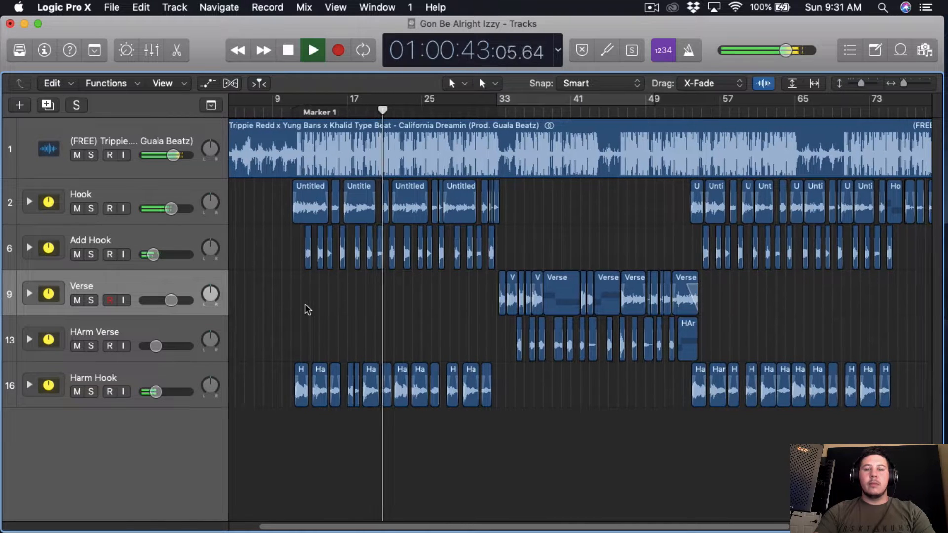
pyautogui.click(496, 114)
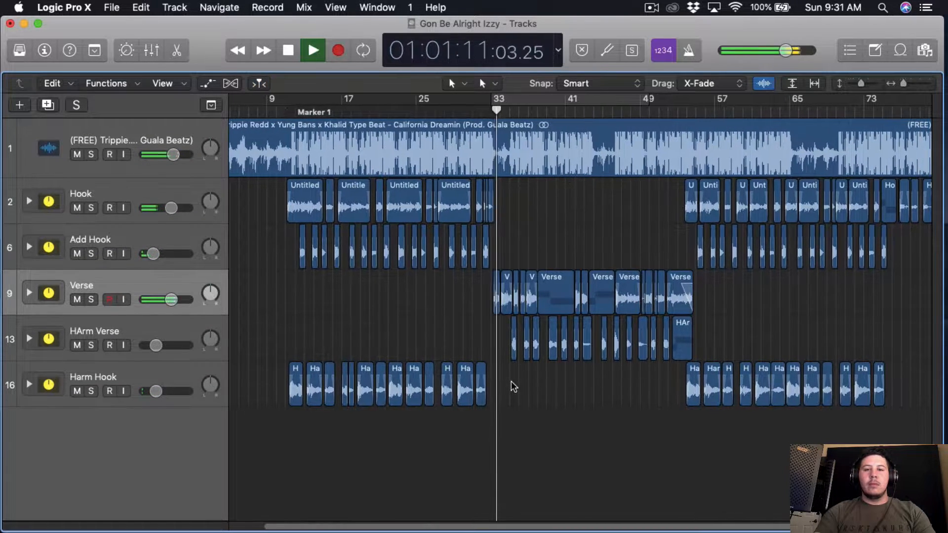
pyautogui.hscroll(2, 511, 381)
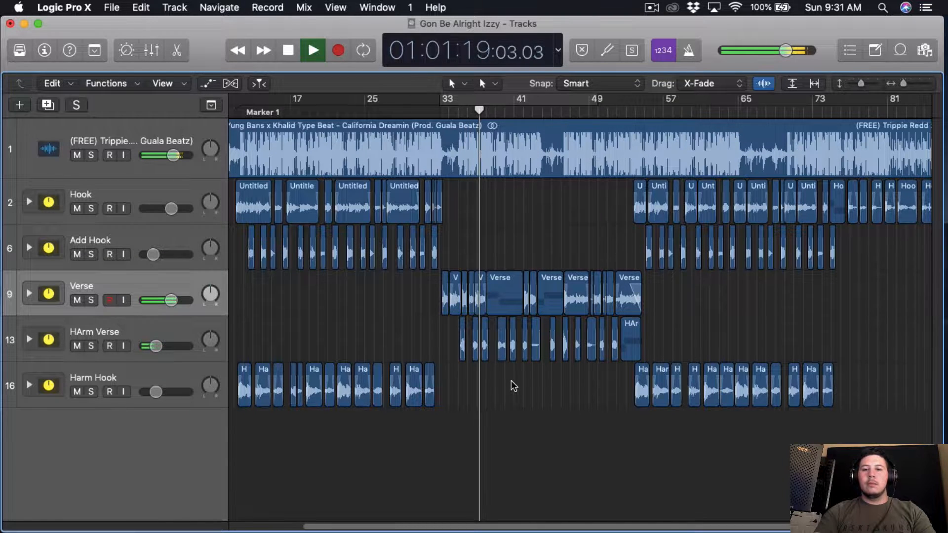
pyautogui.press('space')
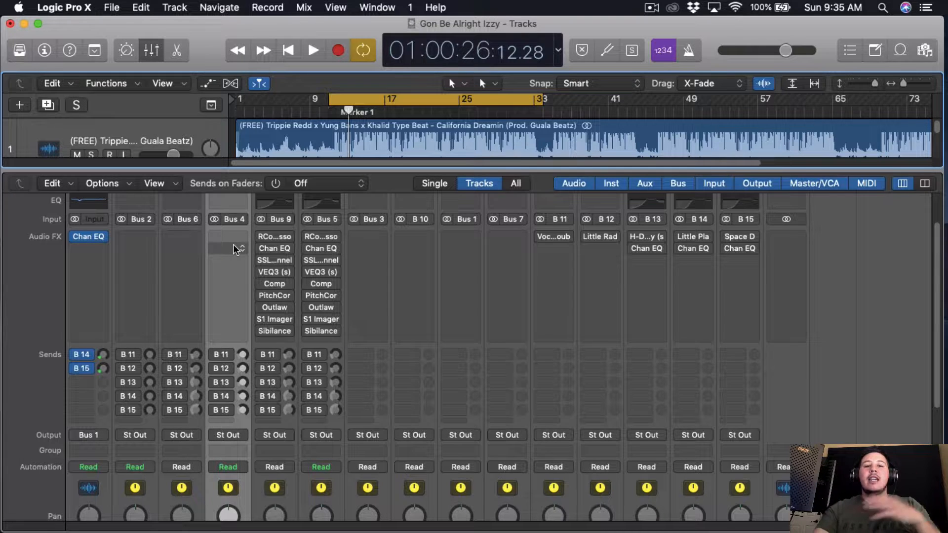
# Step: Insert the Waves RCompressor (s) plug-in in the first audio effect slot of the Hook channel
pyautogui.scroll(-1, 236, 250)
pyautogui.scroll(3, 165, 303)
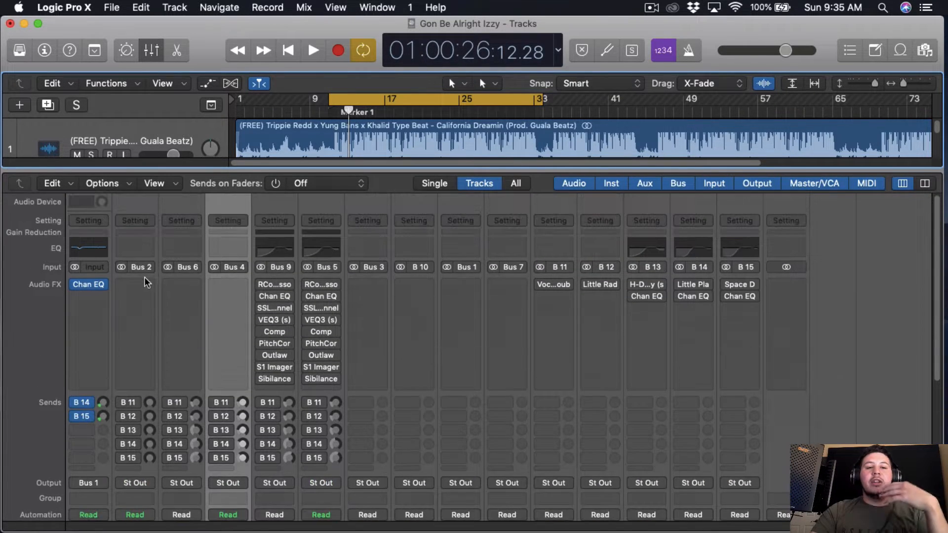
pyautogui.click(143, 284)
pyautogui.moveTo(148, 518)
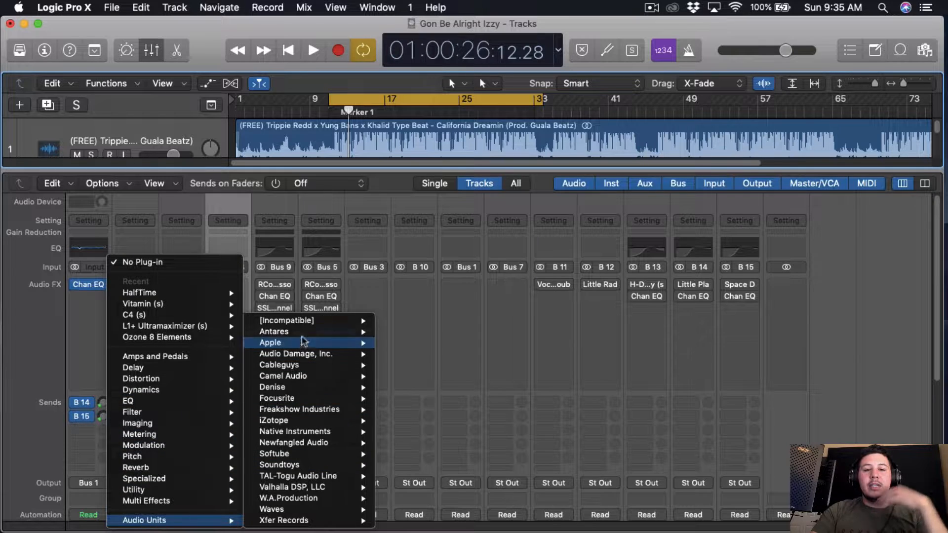
pyautogui.moveTo(345, 321)
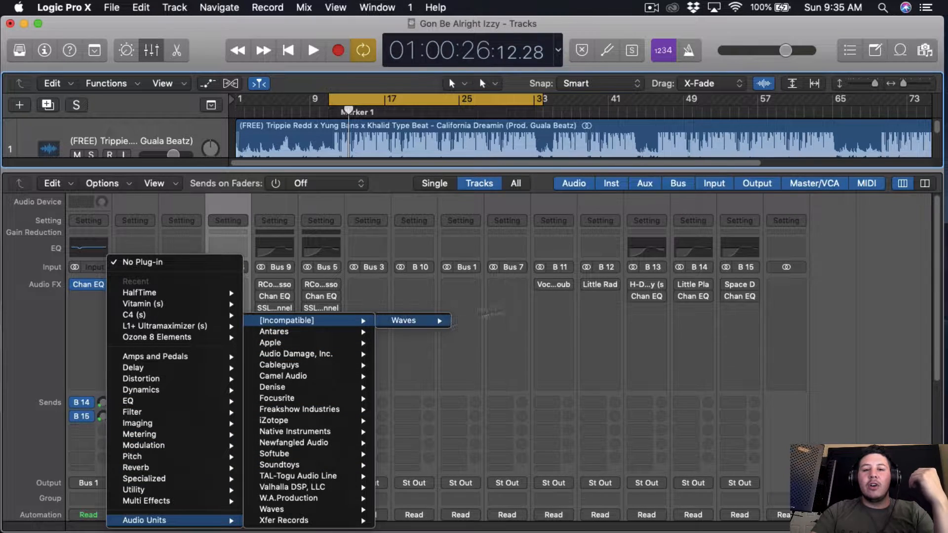
pyautogui.moveTo(430, 320)
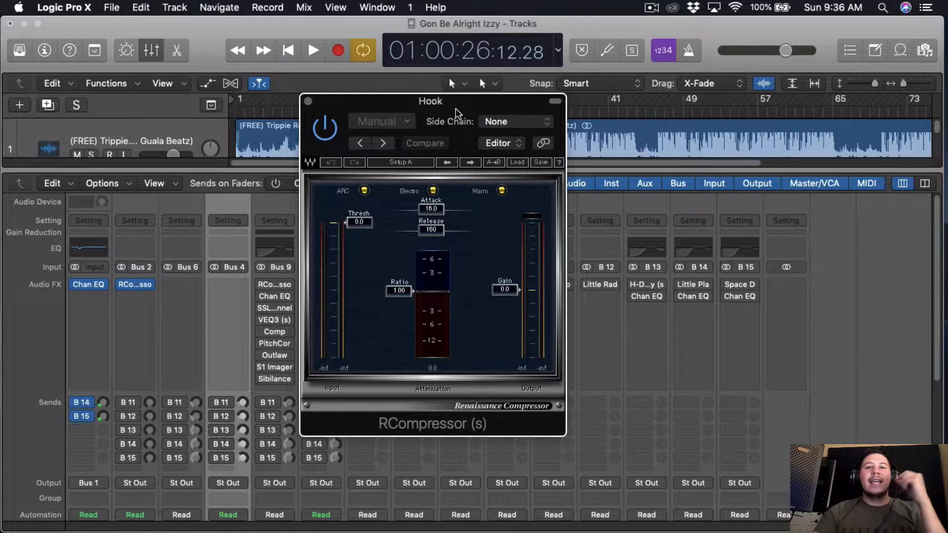
pyautogui.moveTo(455, 108); pyautogui.dragTo(458, 114)
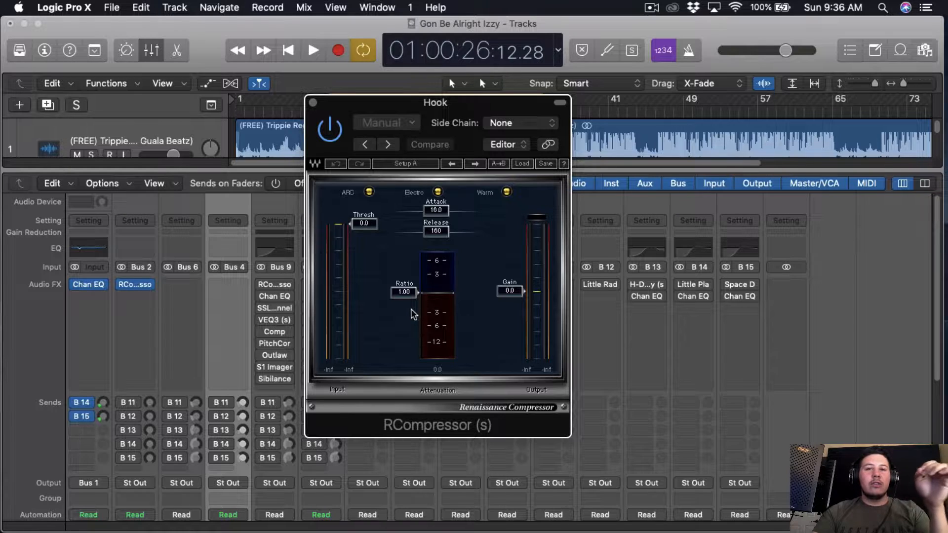
# Step: Set the Hook compressor's ratio to 2.00
pyautogui.scroll(5, 414, 314)
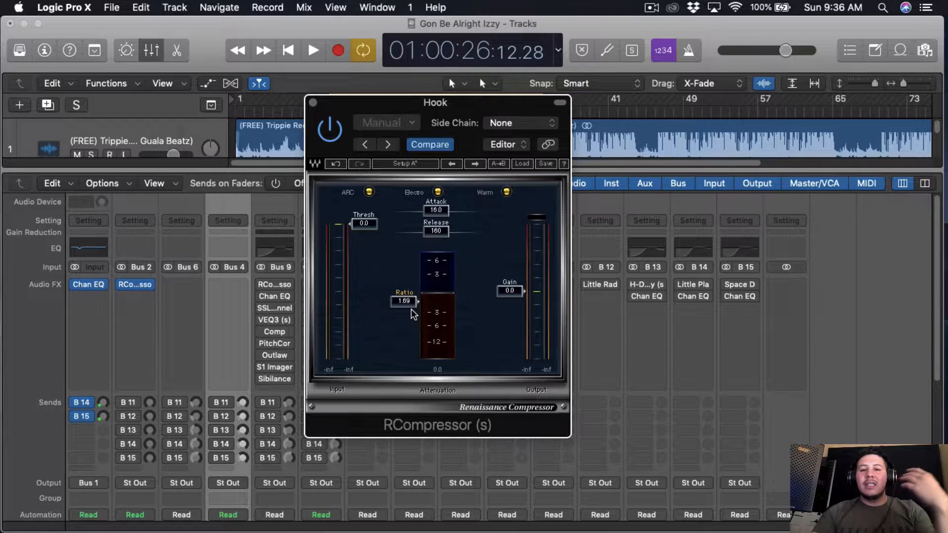
pyautogui.scroll(1, 414, 314)
pyautogui.scroll(2, 414, 314)
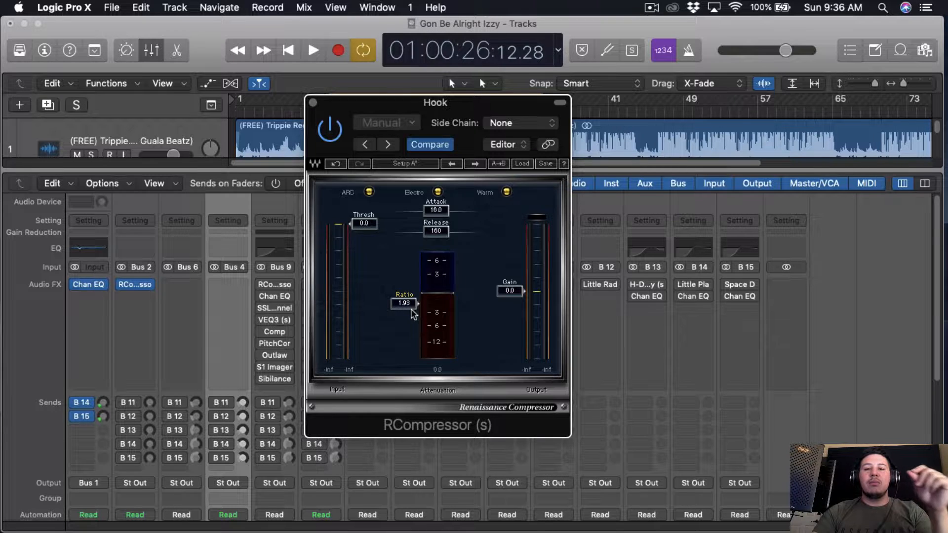
pyautogui.scroll(1, 414, 314)
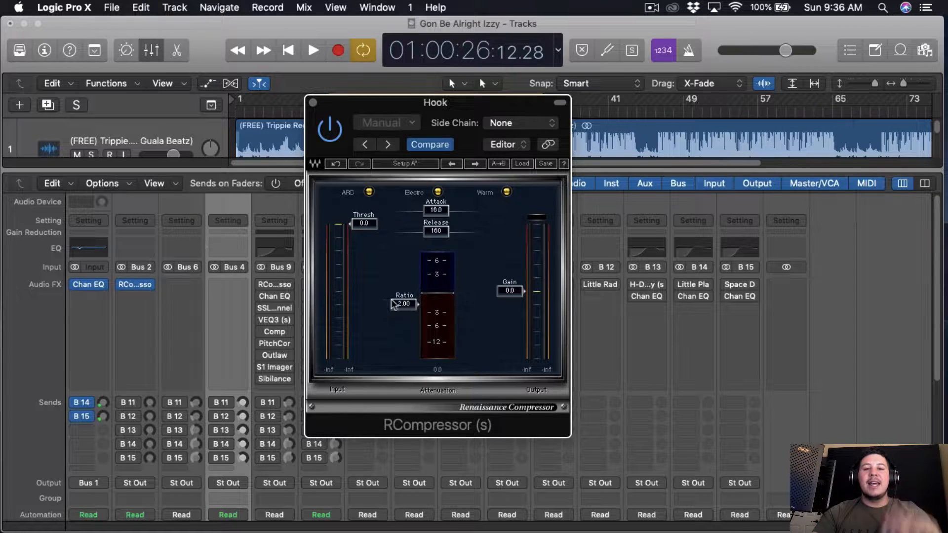
# Step: Set the Hook compressor's threshold to -15.0 during playback, stop the song, and close the plug-in window
pyautogui.press('space')
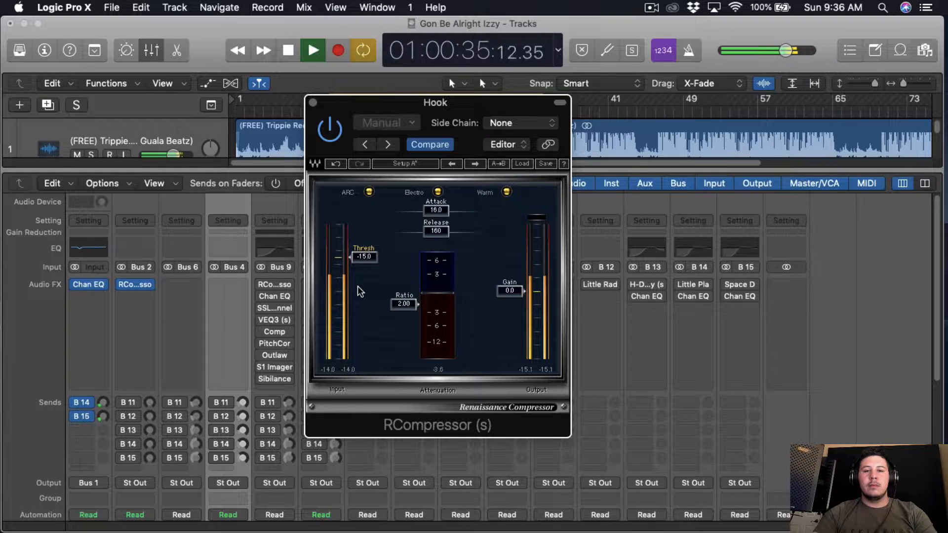
pyautogui.press('space')
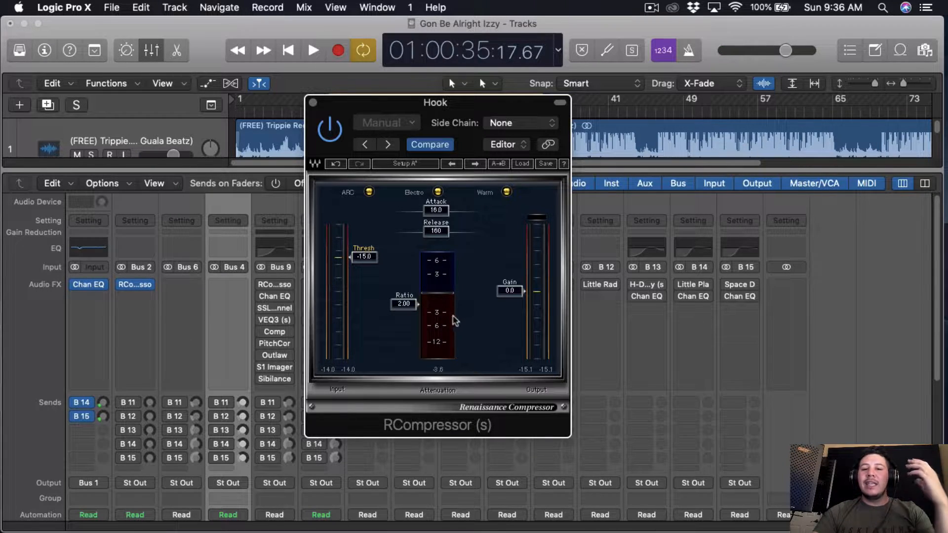
pyautogui.click(313, 103)
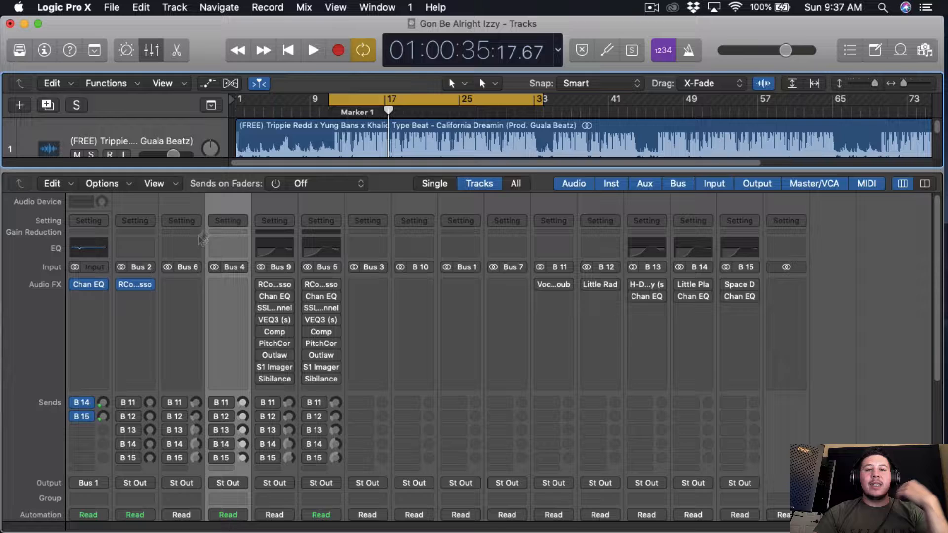
# Step: Insert a stereo Channel EQ below the compressor on the Hook channel
pyautogui.click(139, 300)
pyautogui.moveTo(173, 431)
pyautogui.moveTo(346, 432)
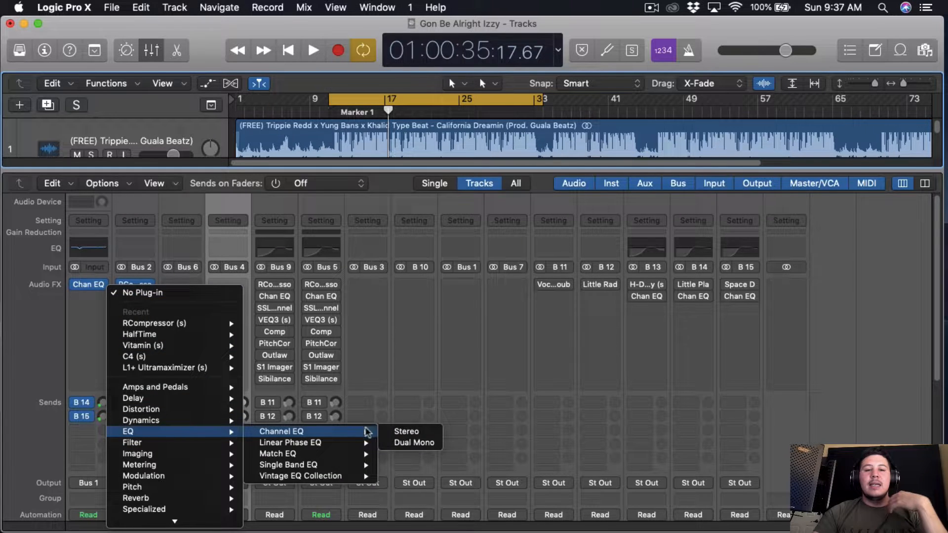
pyautogui.click(395, 432)
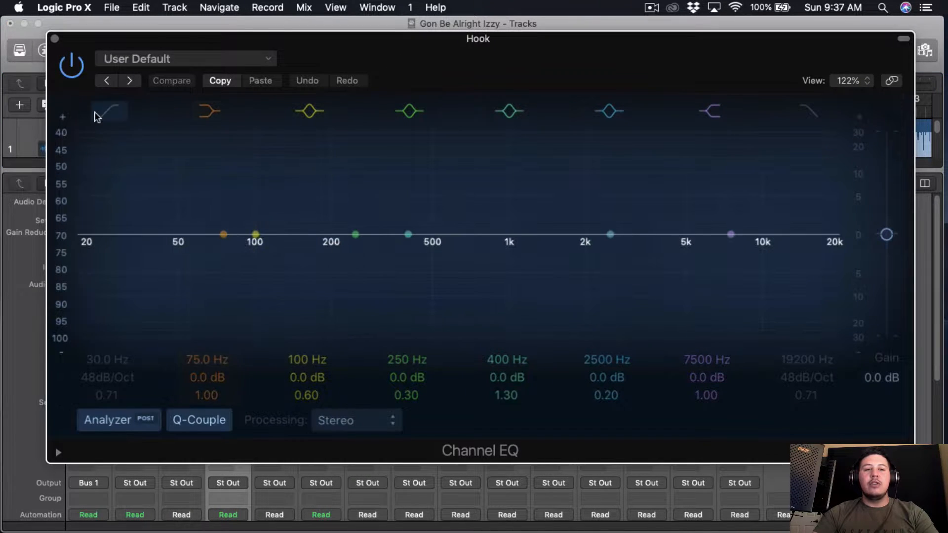
# Step: Enable a low cut at 144 Hz, 18 dB/Oct, and dip 400 Hz by 2.0 dB and 235 Hz by 1.5 dB, both with Q 1.30
pyautogui.click(98, 116)
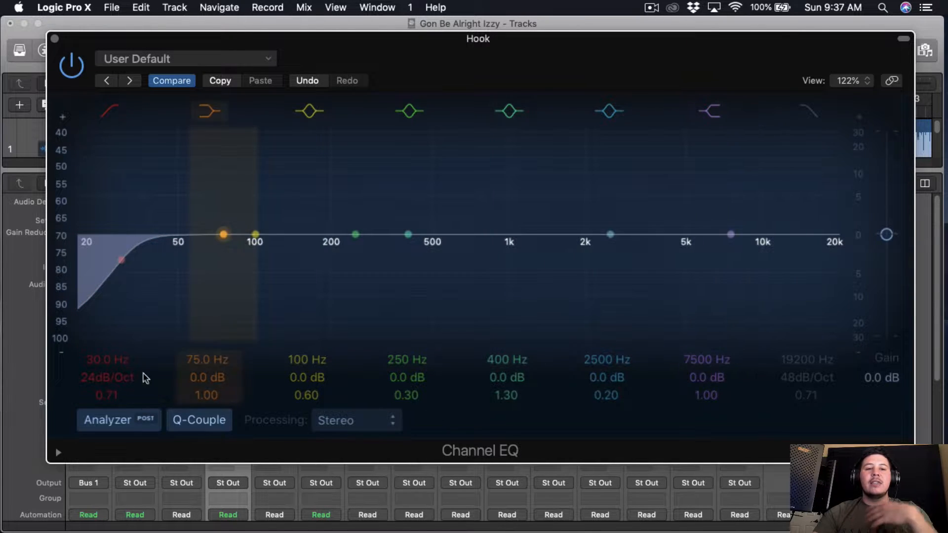
pyautogui.press('space')
pyautogui.moveTo(118, 359); pyautogui.dragTo(115, 403)
pyautogui.moveTo(507, 377)
pyautogui.mouseDown()
pyautogui.moveTo(507, 341)
pyautogui.moveTo(507, 381)
pyautogui.mouseUp()
pyautogui.moveTo(408, 395); pyautogui.dragTo(408, 418)
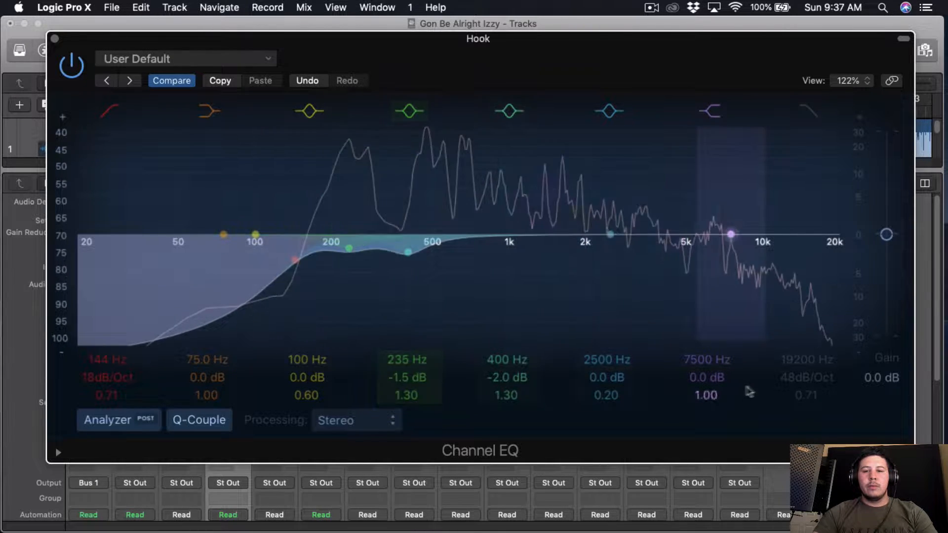
# Step: Set the Hook EQ's high shelf to 5500 Hz with a 0.5 dB boost and close the EQ window
pyautogui.moveTo(687, 377); pyautogui.dragTo(714, 385)
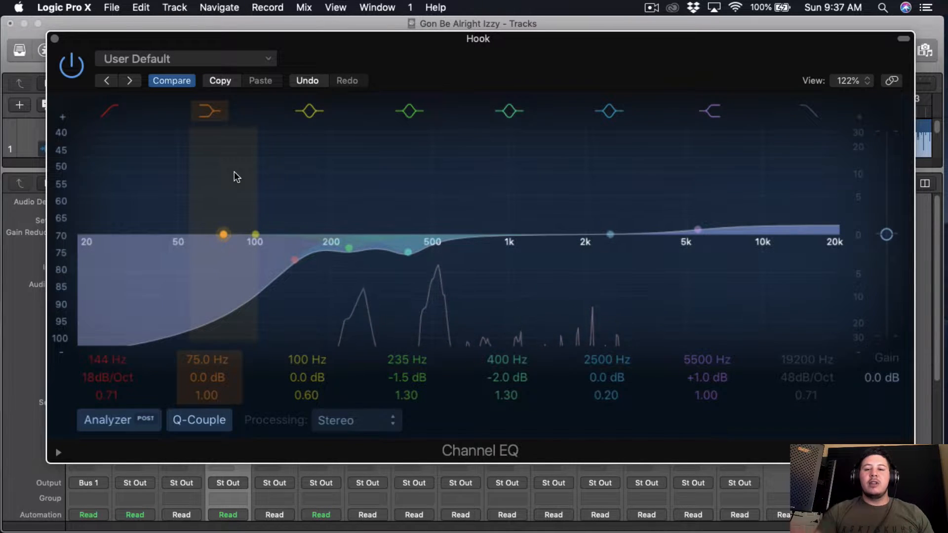
pyautogui.moveTo(704, 379); pyautogui.dragTo(713, 383)
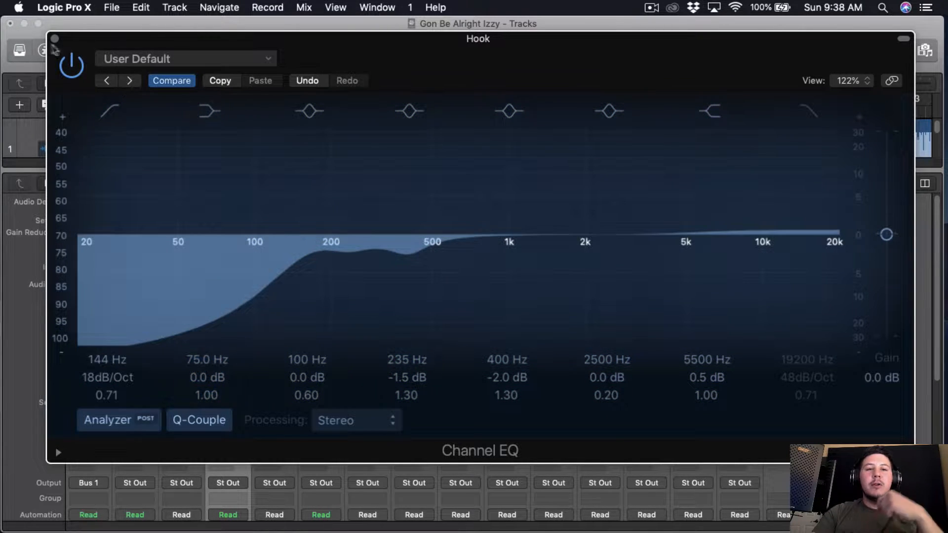
pyautogui.click(55, 38)
# Step: Insert the Waves SSL E-Channel plug-in below the Channel EQ on the Hook channel
pyautogui.click(127, 312)
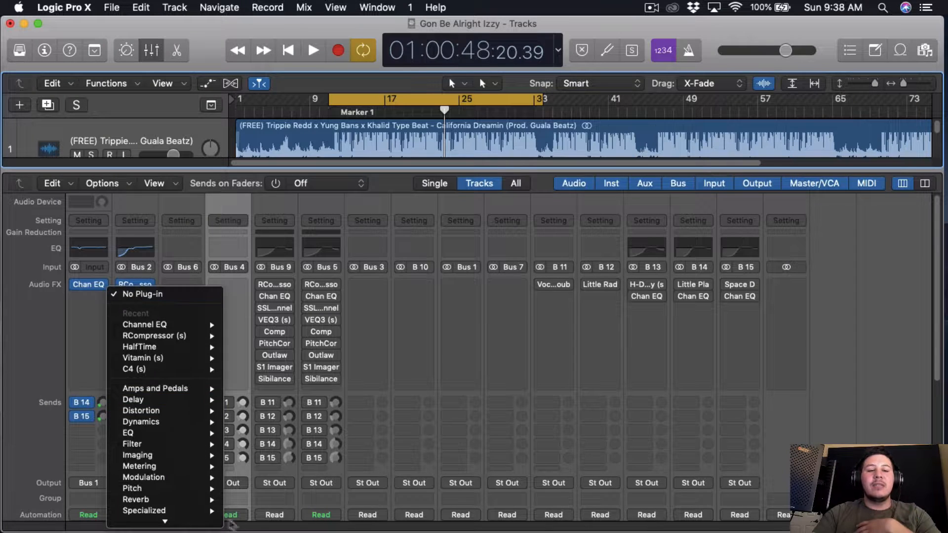
pyautogui.moveTo(185, 522)
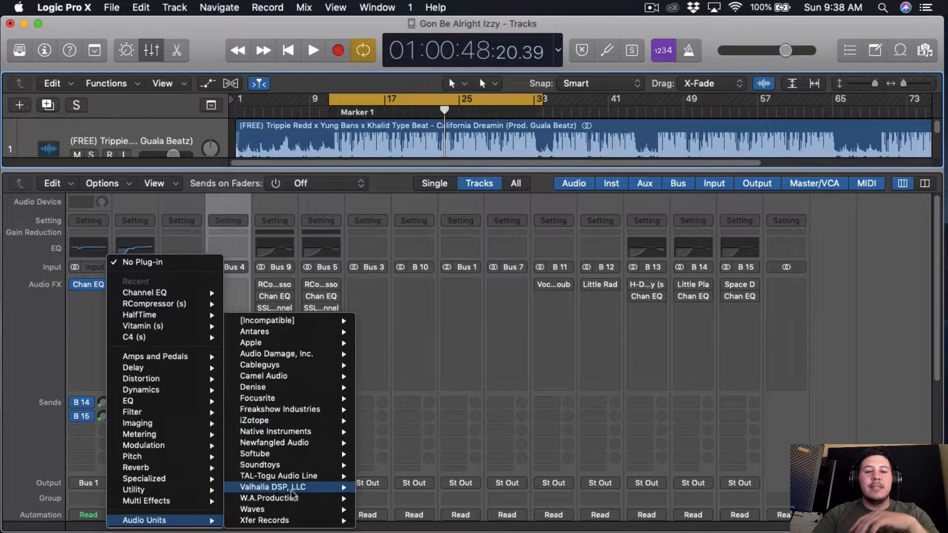
pyautogui.moveTo(296, 509)
pyautogui.moveTo(434, 454)
pyautogui.click(524, 454)
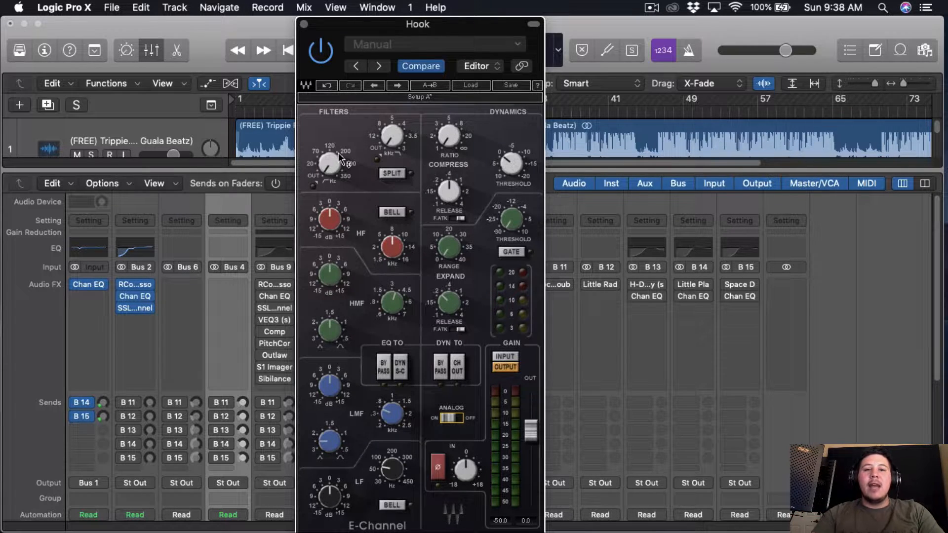
# Step: Set the SSL E-Channel's high-pass filter to about 139 Hz while the song plays
pyautogui.moveTo(340, 158); pyautogui.dragTo(336, 162)
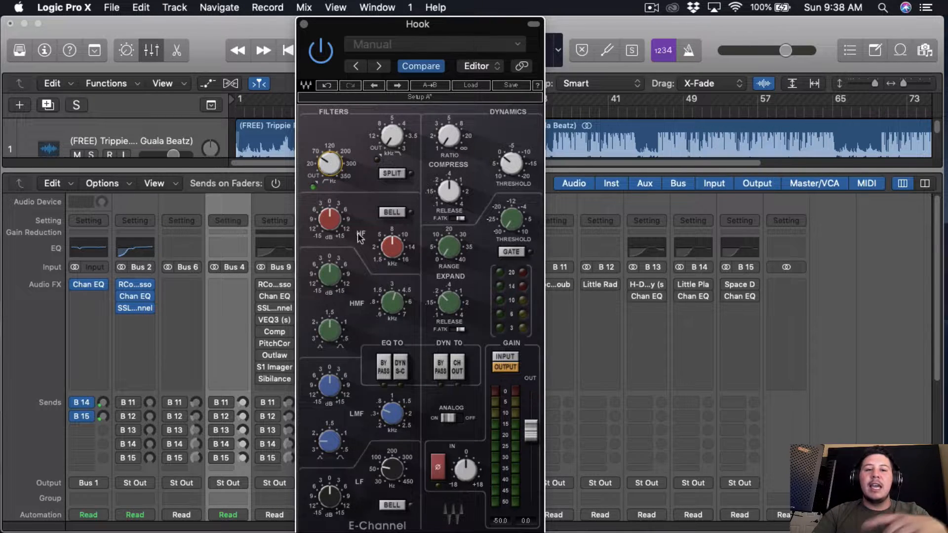
pyautogui.press('space')
pyautogui.moveTo(336, 179); pyautogui.dragTo(336, 171)
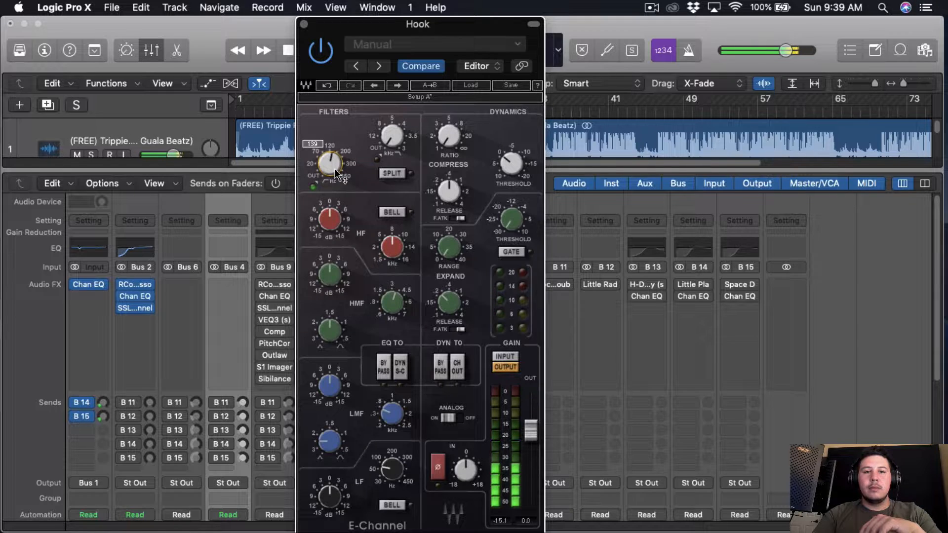
# Step: Set the SSL E-Channel compressor to ratio 1.9, release 0.15 and threshold about -11, and toggle its fast attack
pyautogui.moveTo(446, 147); pyautogui.dragTo(446, 144)
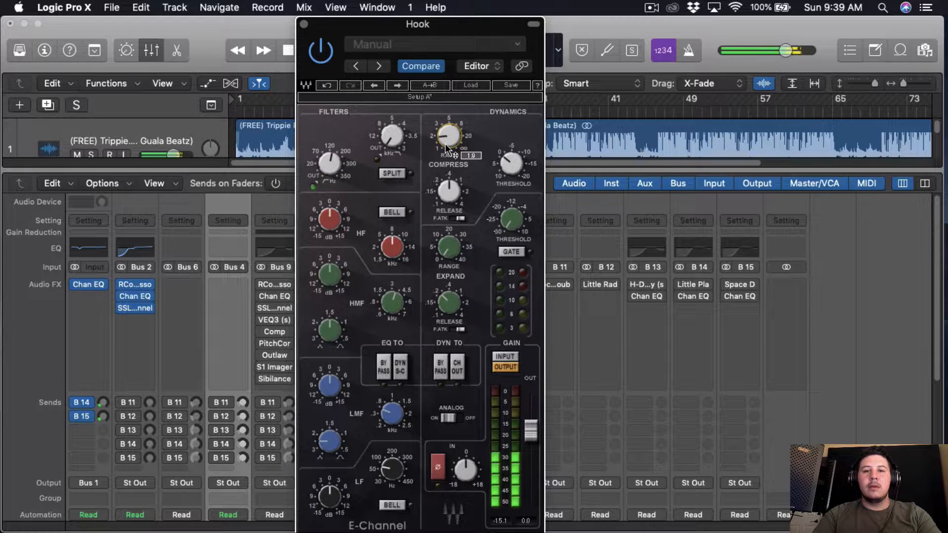
pyautogui.moveTo(448, 189); pyautogui.dragTo(447, 192)
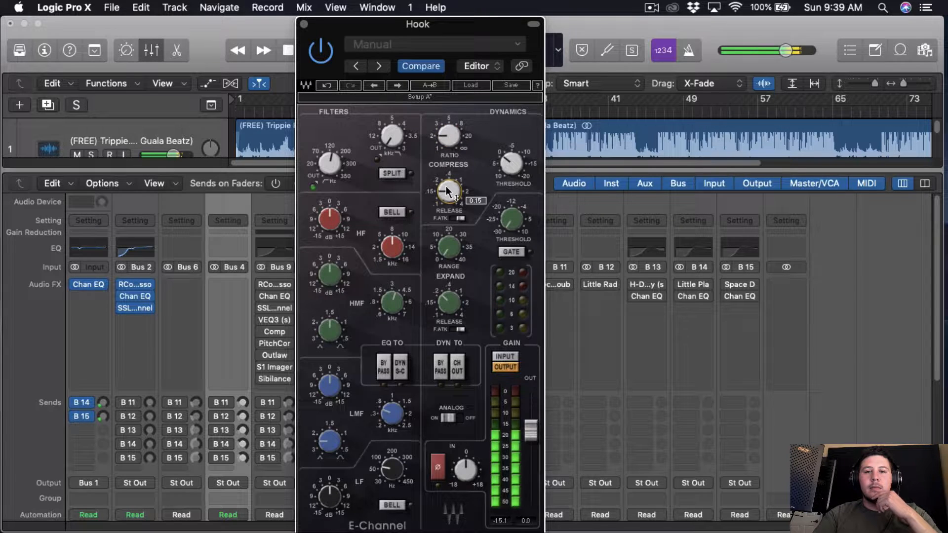
pyautogui.click(517, 167)
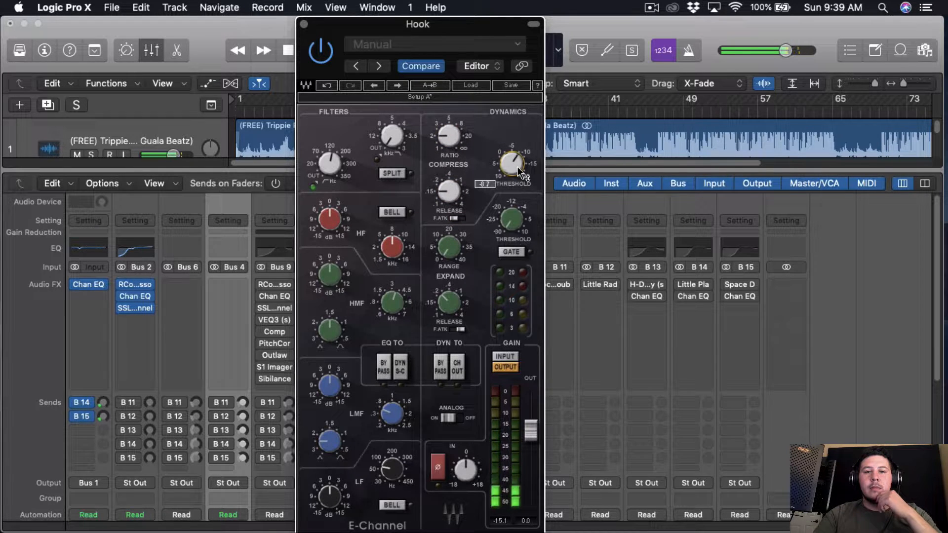
pyautogui.moveTo(517, 167); pyautogui.dragTo(517, 168)
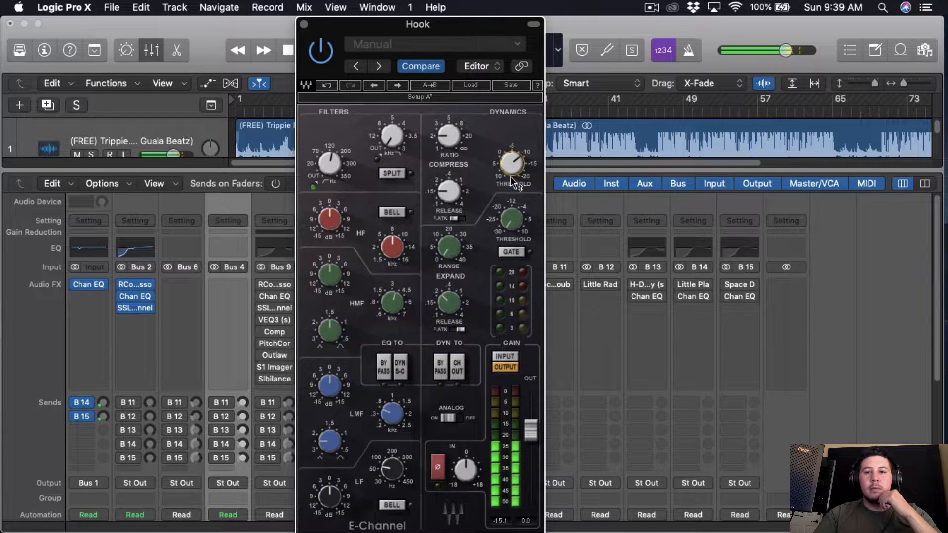
pyautogui.moveTo(514, 183)
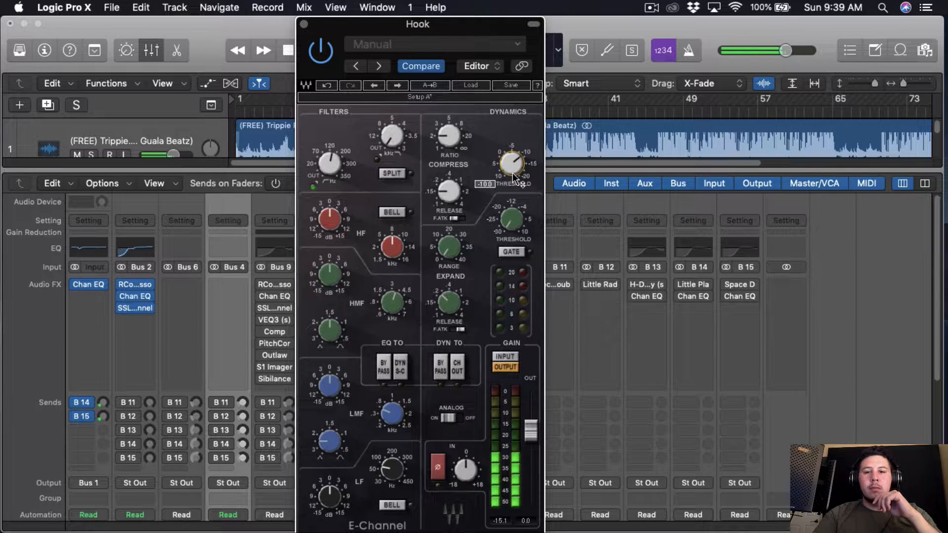
pyautogui.scroll(3, 513, 174)
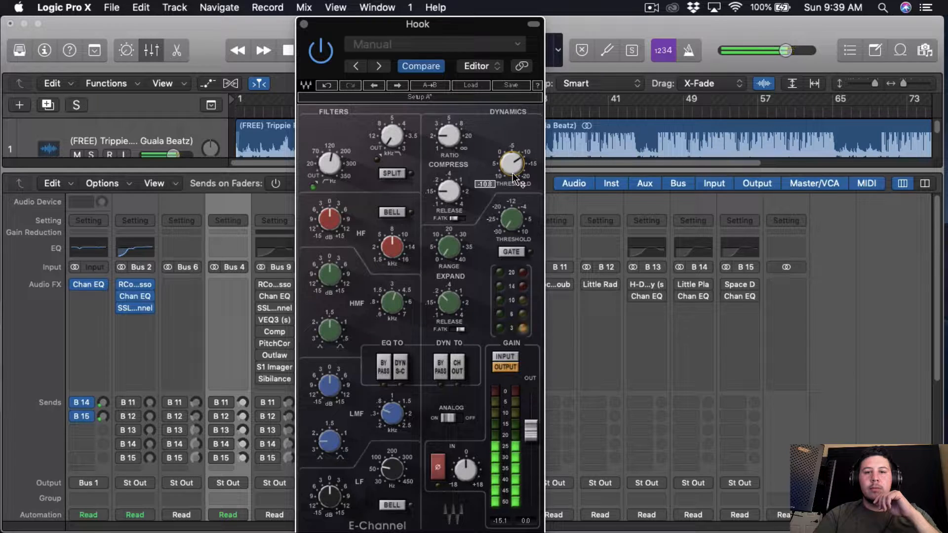
pyautogui.scroll(1, 516, 176)
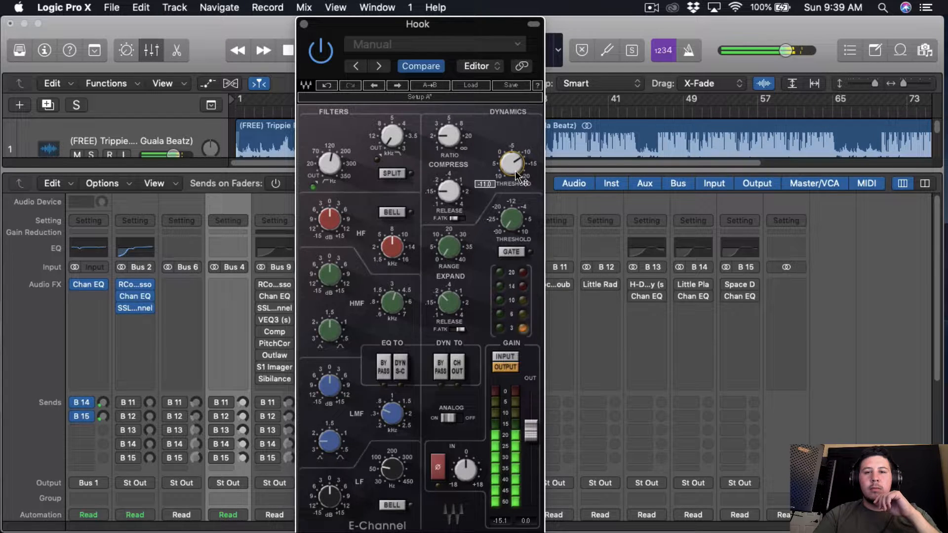
# Step: Set the SSL E-Channel's HF band to 16 kHz and boost its gain by about 3 dB
pyautogui.click(329, 223)
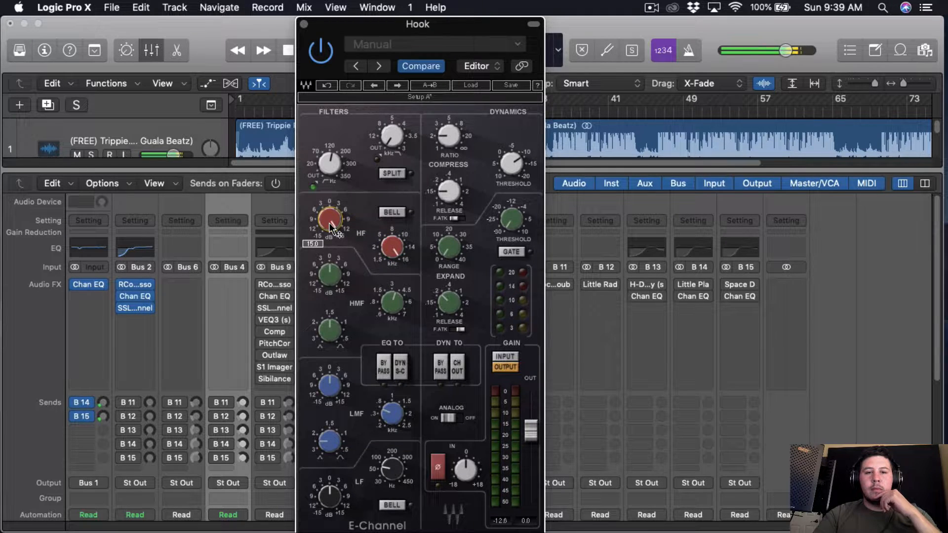
pyautogui.scroll(-5, 332, 228)
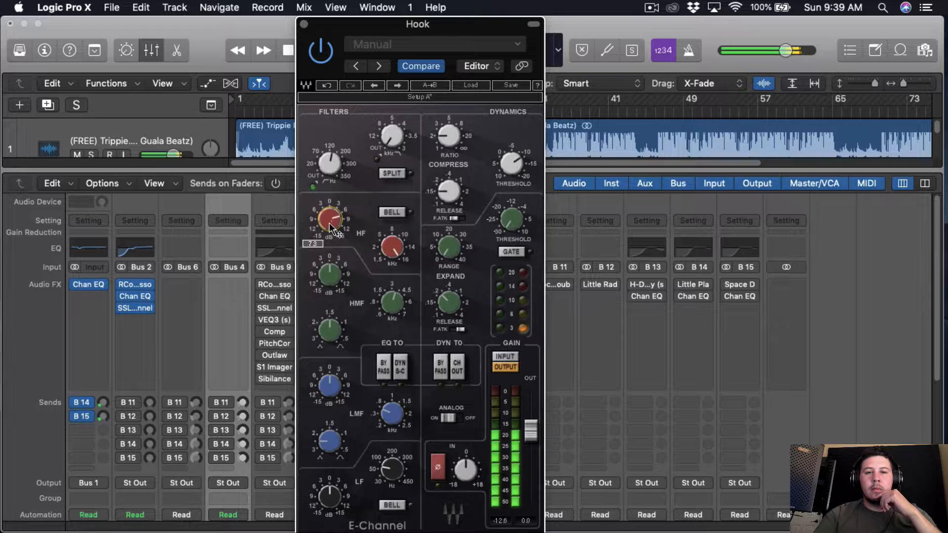
pyautogui.scroll(-2, 332, 228)
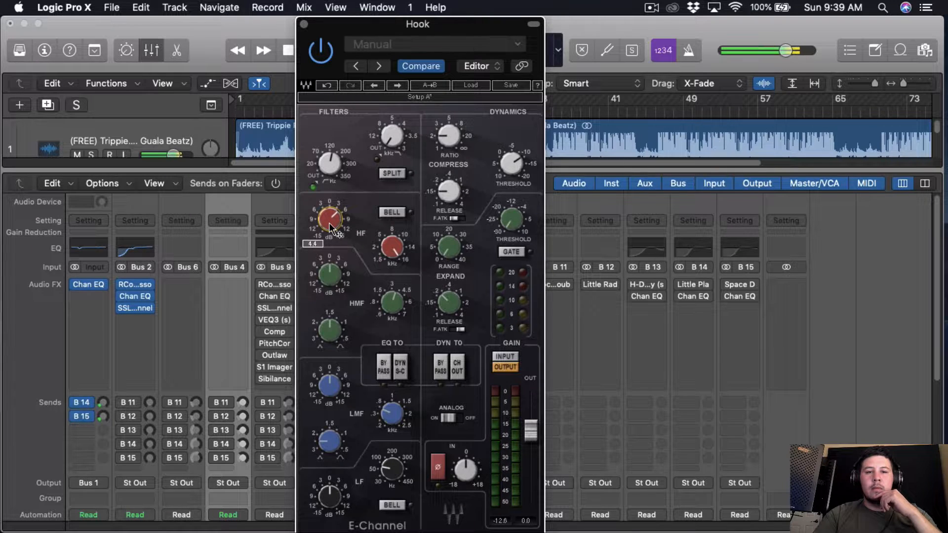
pyautogui.scroll(-1, 332, 228)
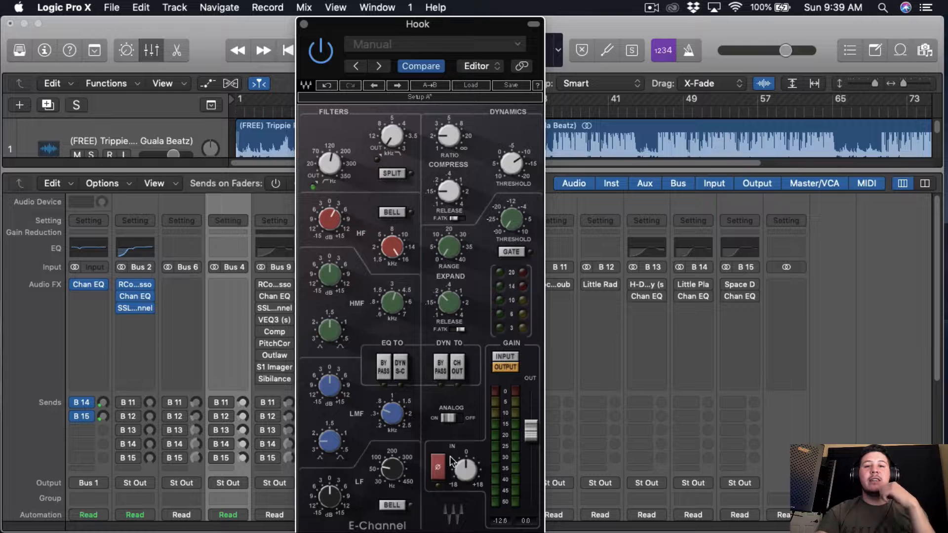
pyautogui.moveTo(442, 195)
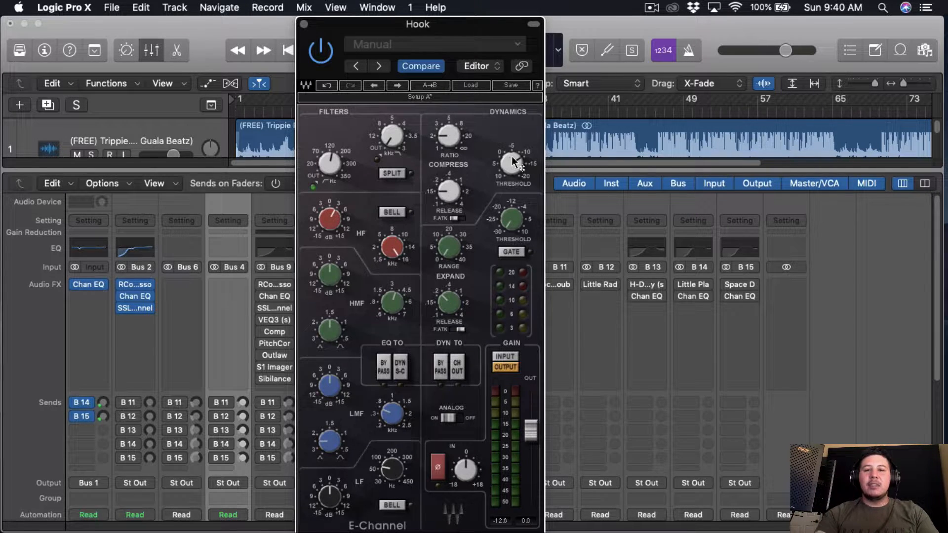
pyautogui.moveTo(512, 156)
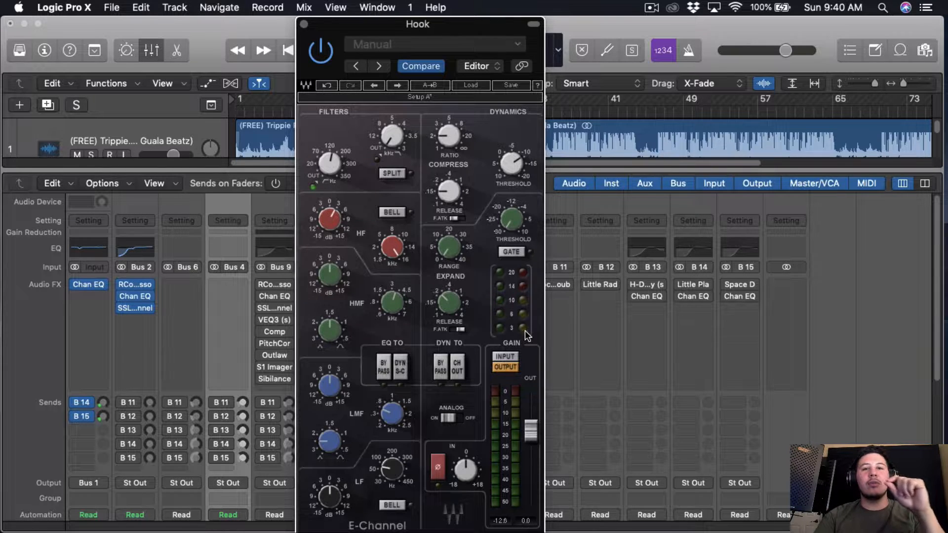
pyautogui.click(385, 256)
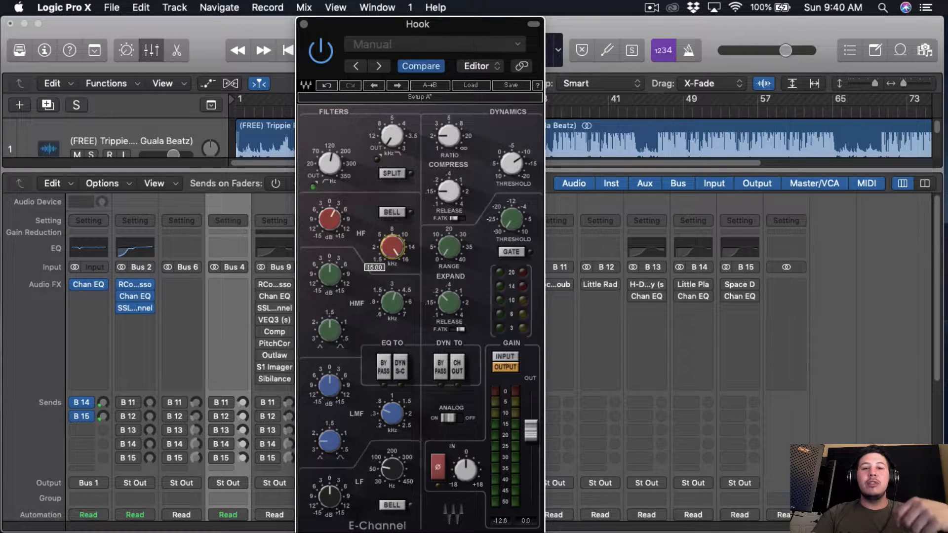
pyautogui.click(328, 224)
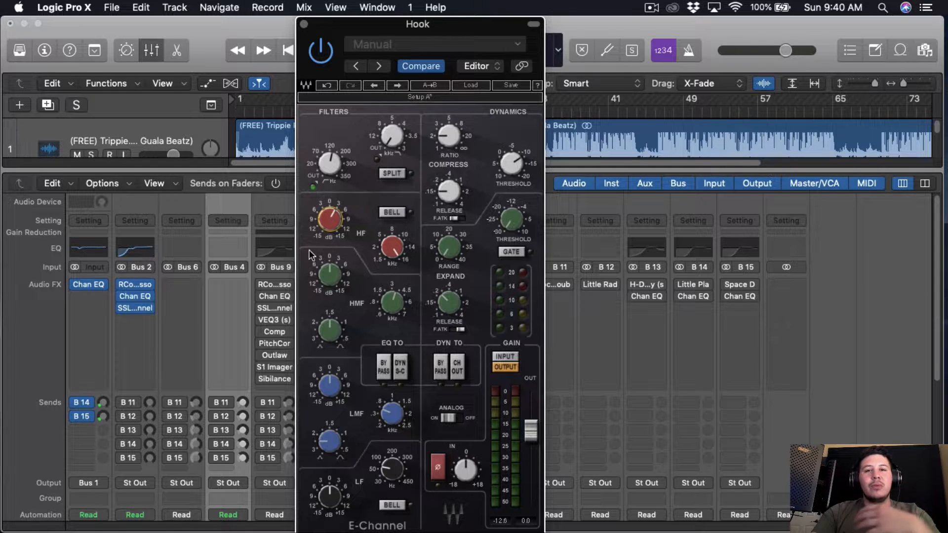
# Step: Insert the stereo Waves VEQ3 (s) plug-in below the SSL channel on the Hook channel and set its HF frequency to 12 kHz
pyautogui.click(89, 296)
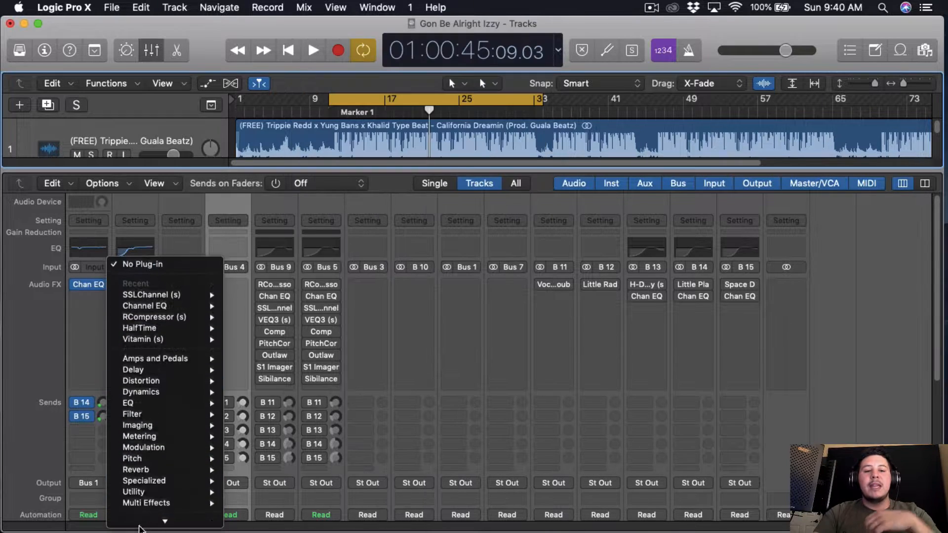
pyautogui.moveTo(144, 520)
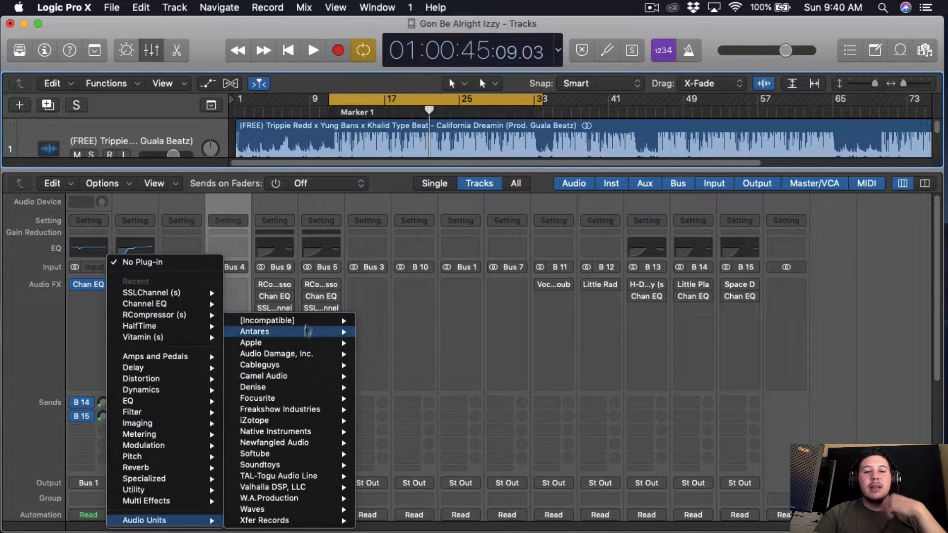
pyautogui.moveTo(266, 321)
pyautogui.moveTo(384, 321)
pyautogui.scroll(-10, 486, 335)
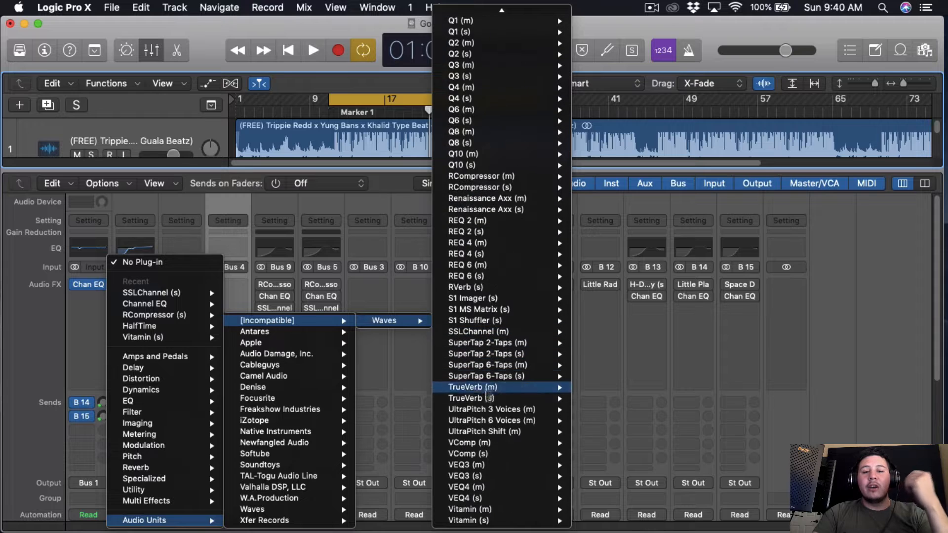
pyautogui.moveTo(550, 476)
pyautogui.click(599, 477)
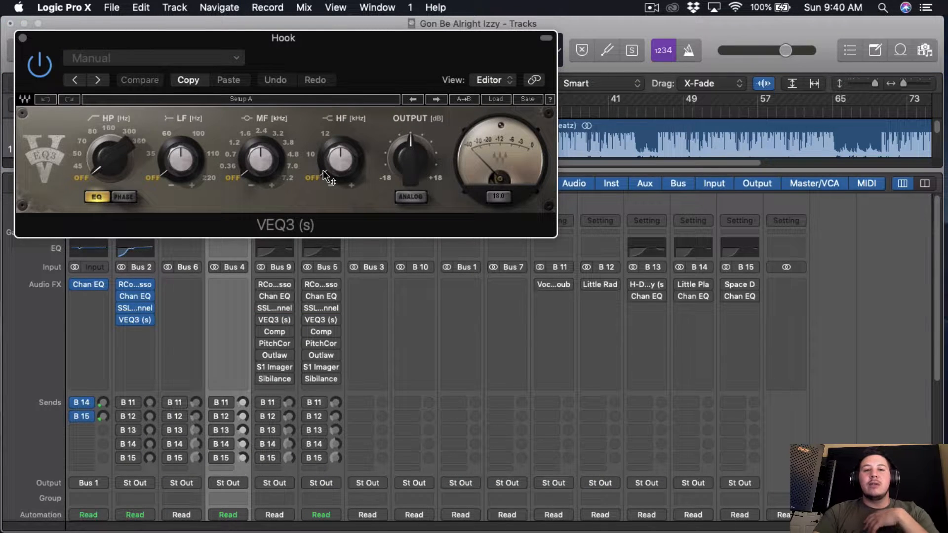
pyautogui.click(323, 170)
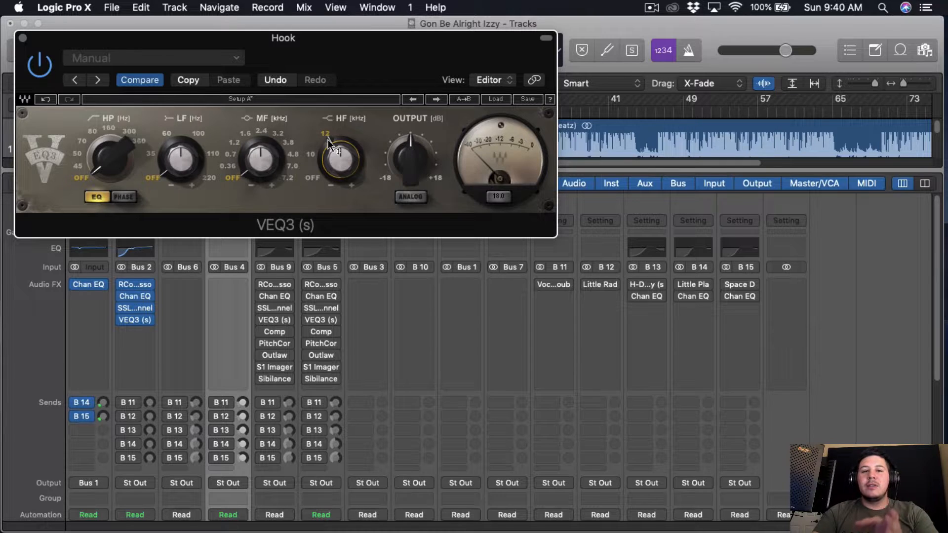
# Step: Insert the stereo Waves VEQ4 (s) plug-in below VEQ3 on the Hook channel, look over its controls and close its window
pyautogui.click(144, 331)
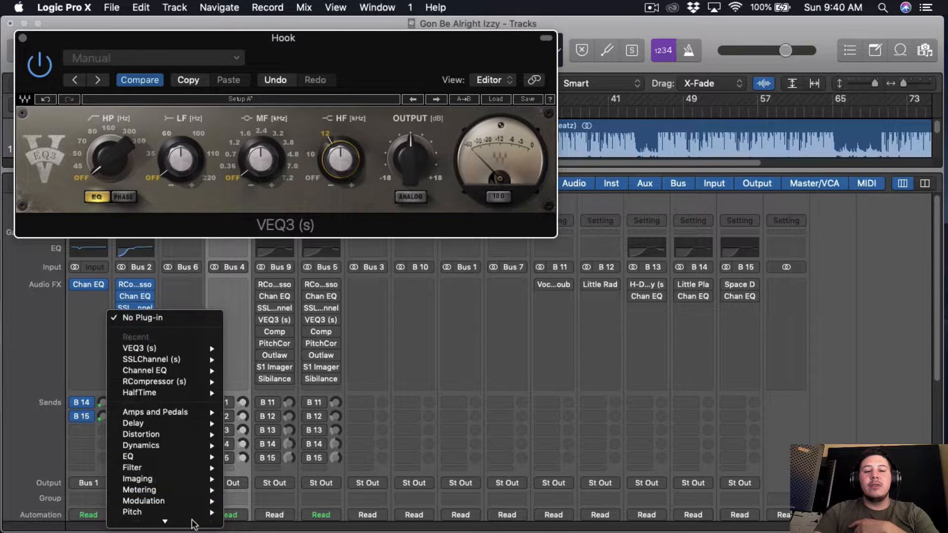
pyautogui.moveTo(192, 521)
pyautogui.moveTo(297, 320)
pyautogui.moveTo(388, 321)
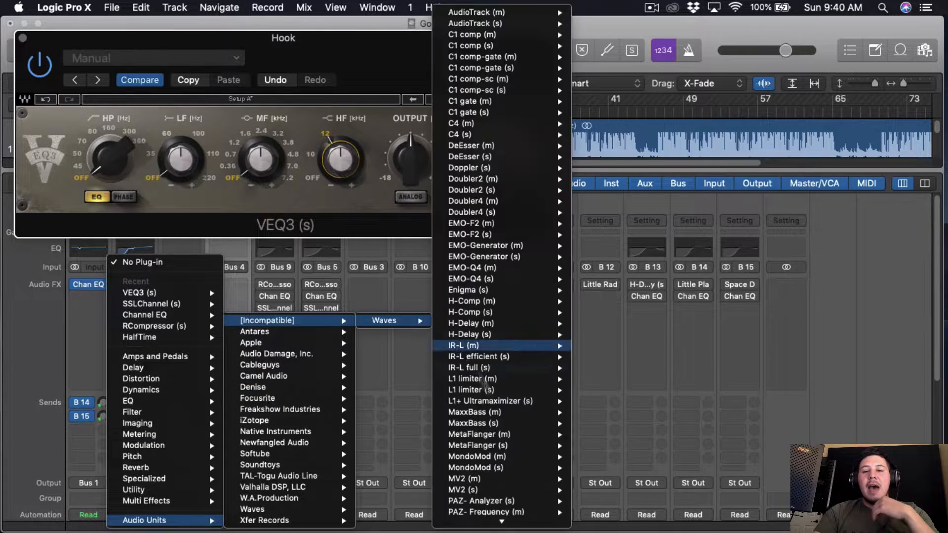
pyautogui.scroll(-10, 511, 459)
pyautogui.moveTo(513, 498)
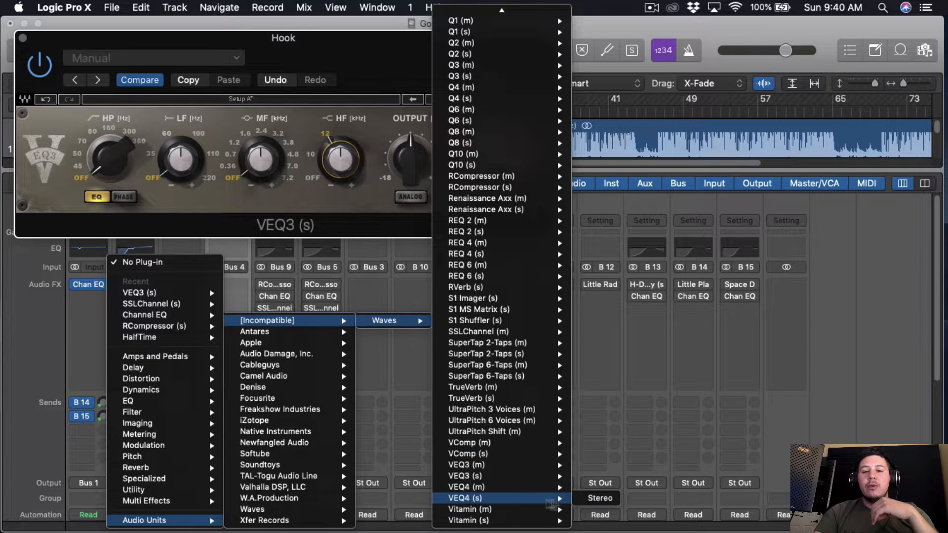
pyautogui.click(597, 499)
pyautogui.moveTo(337, 93); pyautogui.dragTo(296, 248)
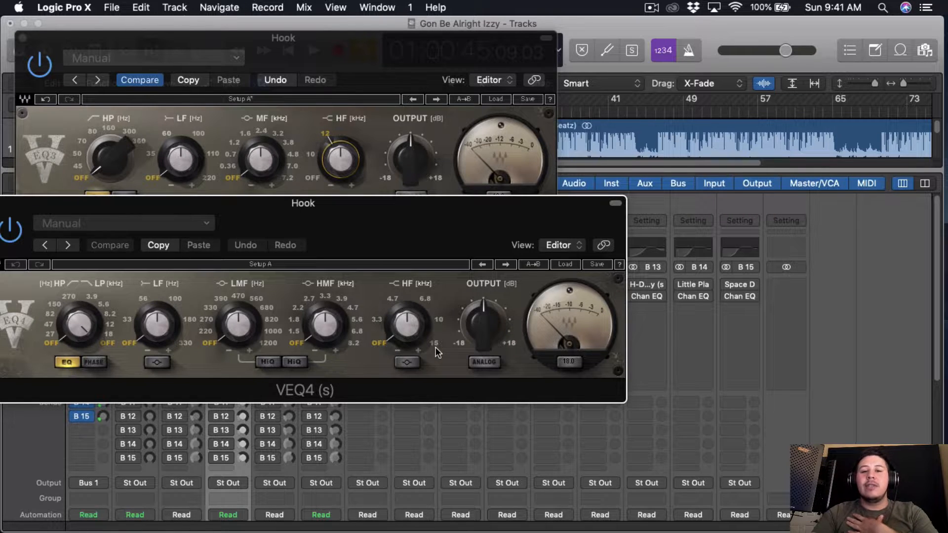
pyautogui.moveTo(388, 239); pyautogui.dragTo(496, 248)
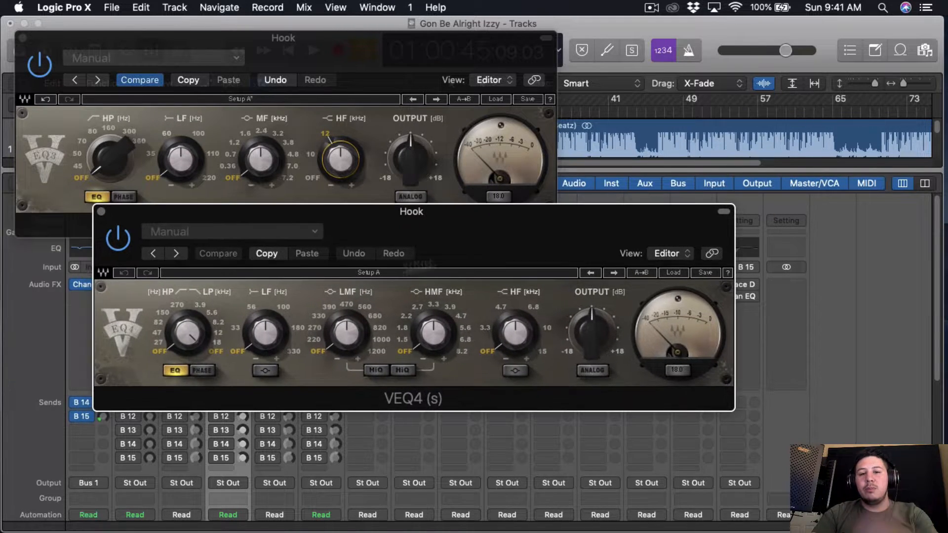
pyautogui.click(100, 211)
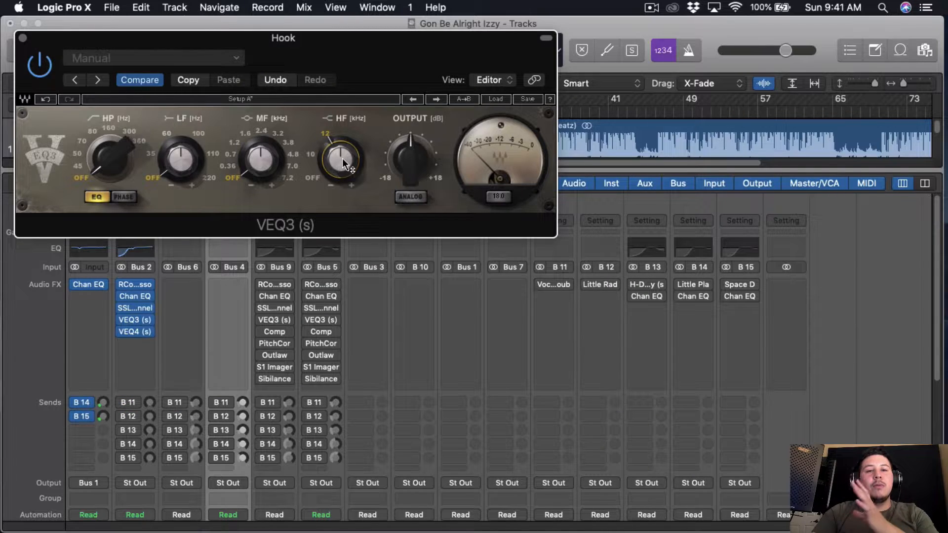
# Step: Enable analog mode on VEQ3 and, with the song playing, boost HF by about 2 dB and set the high-pass to 80 Hz
pyautogui.moveTo(344, 163)
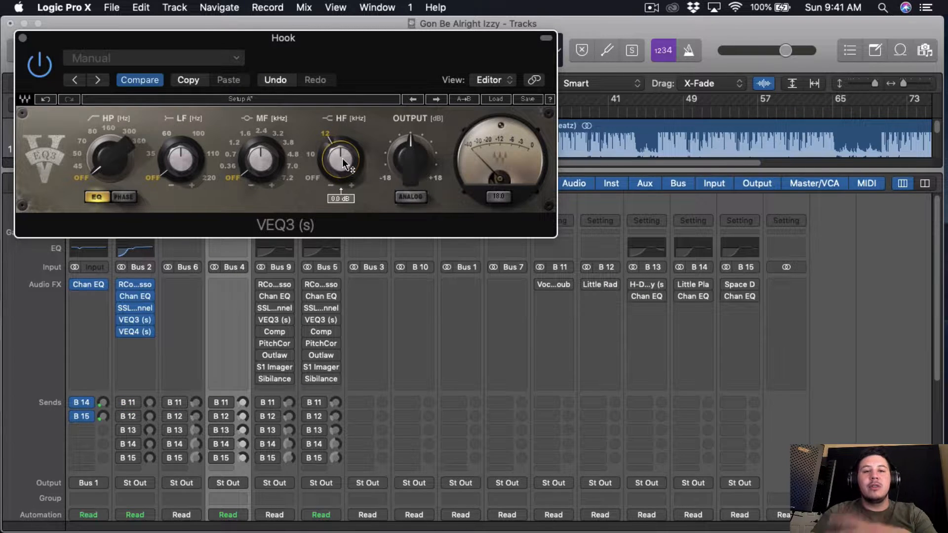
pyautogui.click(410, 197)
pyautogui.press('space')
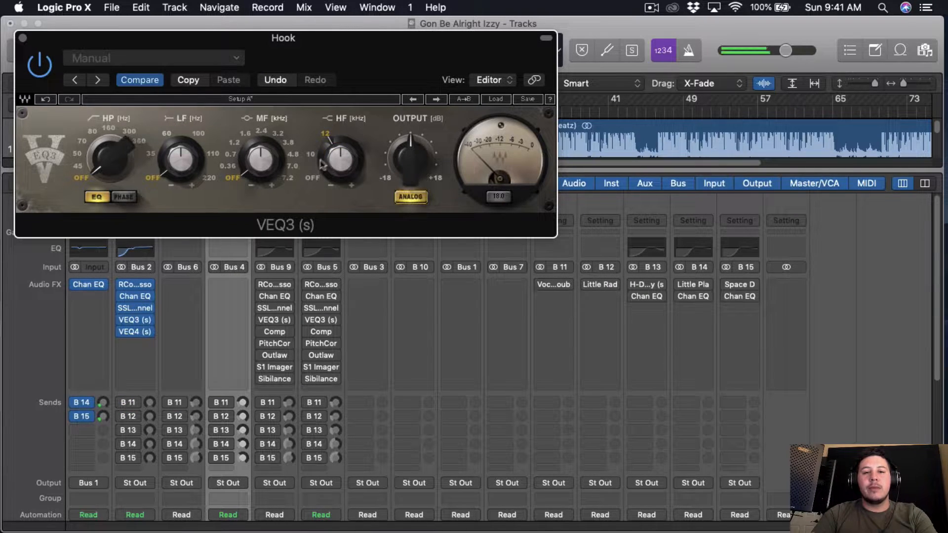
pyautogui.scroll(-10, 340, 161)
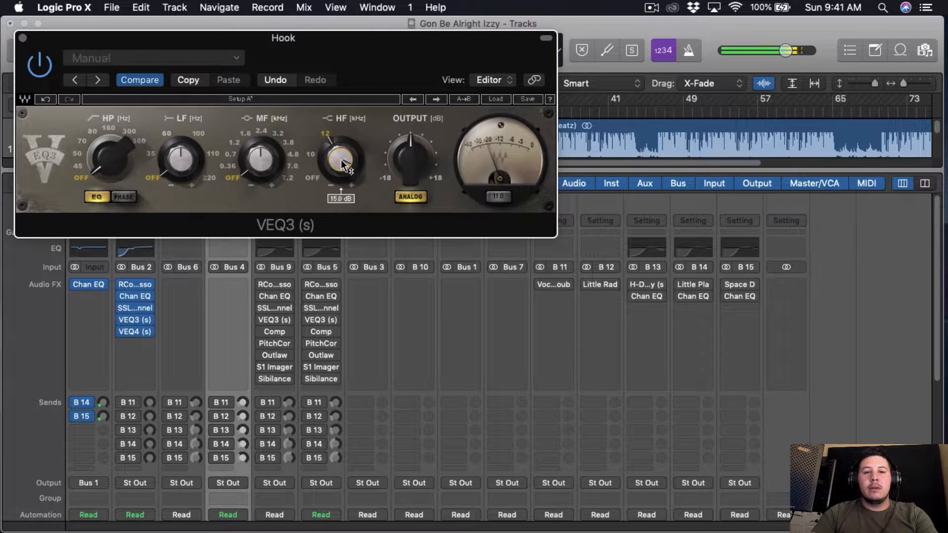
pyautogui.scroll(-1, 342, 165)
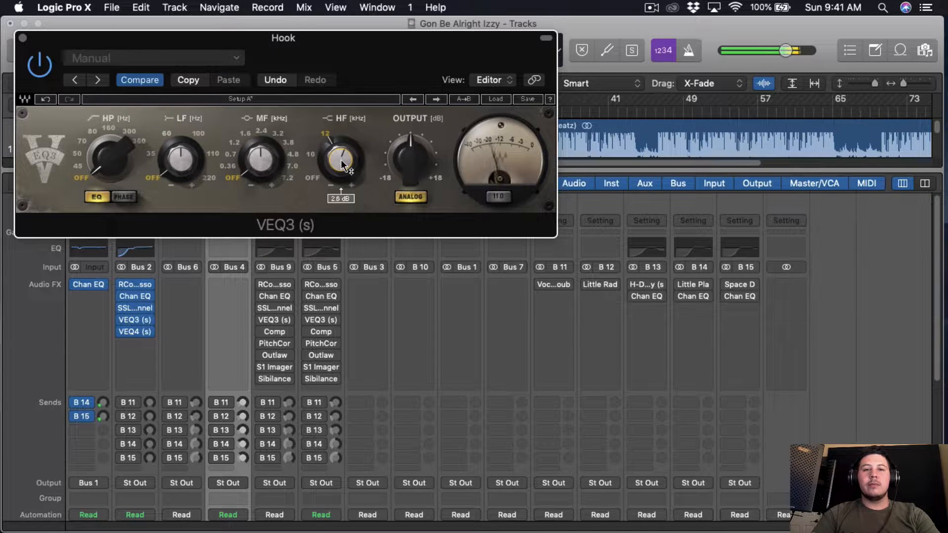
pyautogui.scroll(-3, 343, 165)
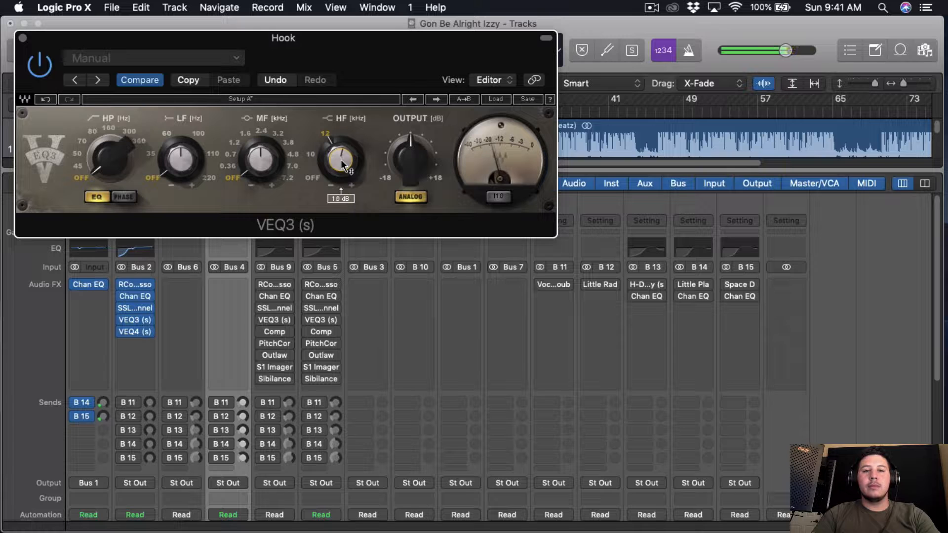
pyautogui.scroll(5, 110, 171)
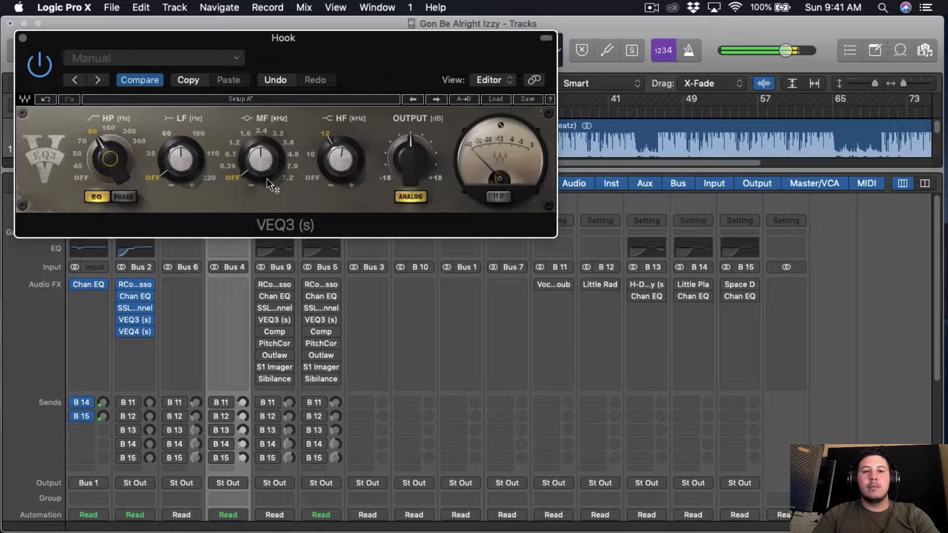
# Step: Compare the Hook with VEQ3 bypassed and active, leave the plug-in enabled and close its window
pyautogui.click(39, 67)
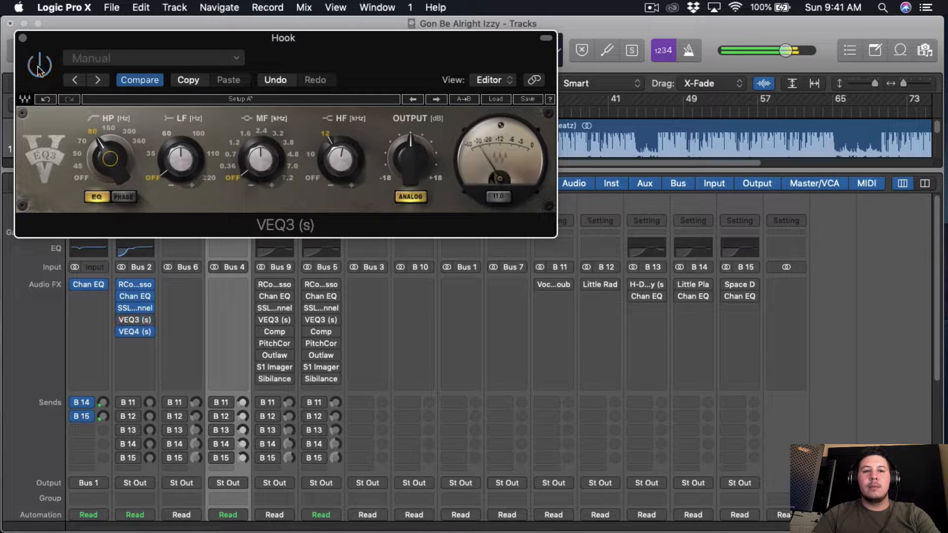
pyautogui.click(39, 67)
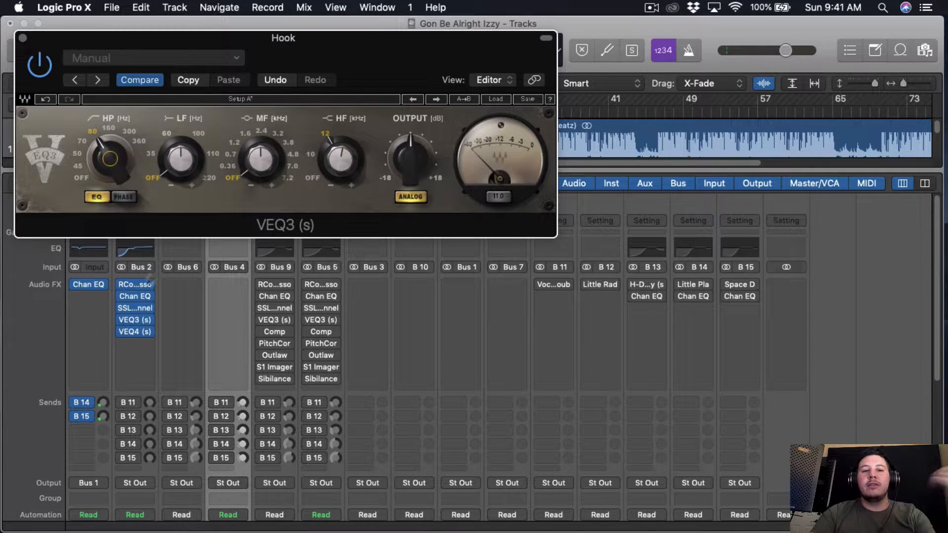
pyautogui.click(353, 164)
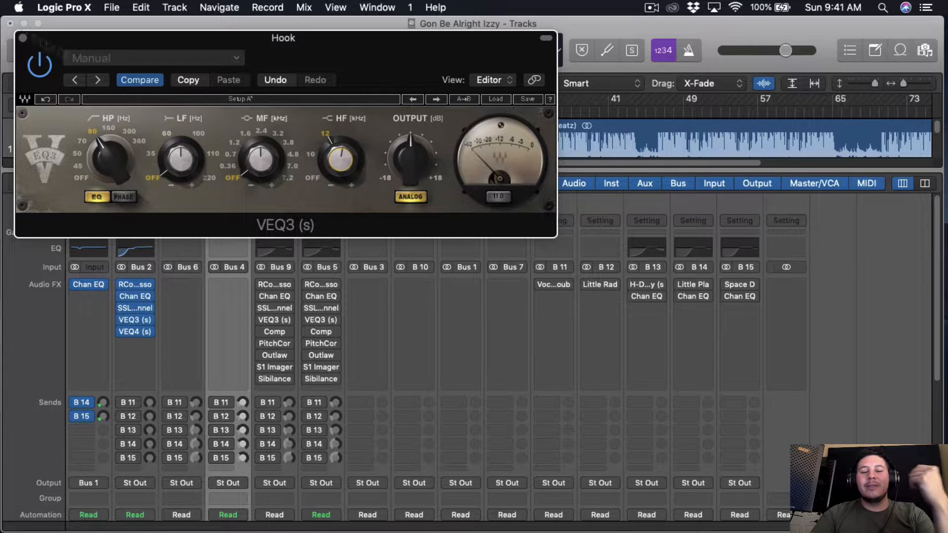
pyautogui.click(22, 38)
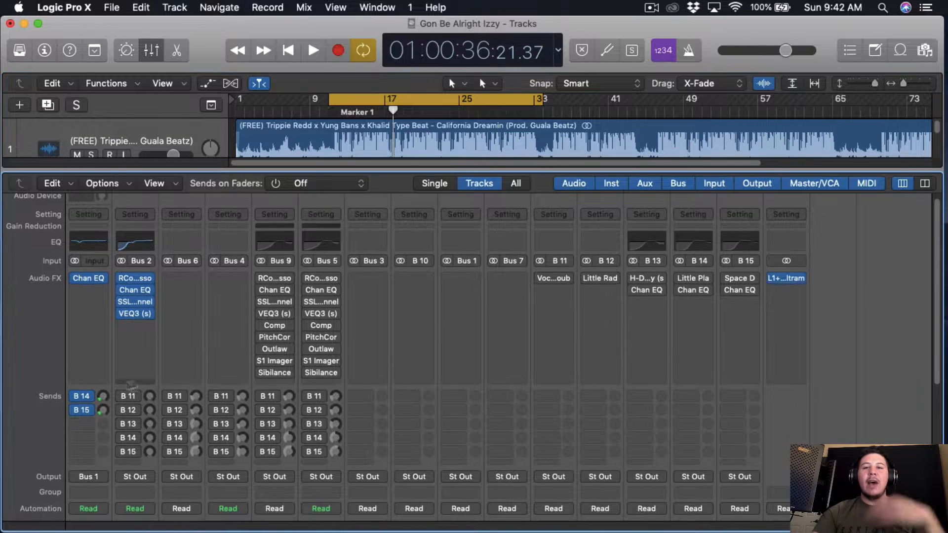
# Step: Insert the stereo Compressor below VEQ3 on the Hook channel and set its circuit type to Vintage Opto
pyautogui.click(150, 336)
pyautogui.moveTo(185, 449)
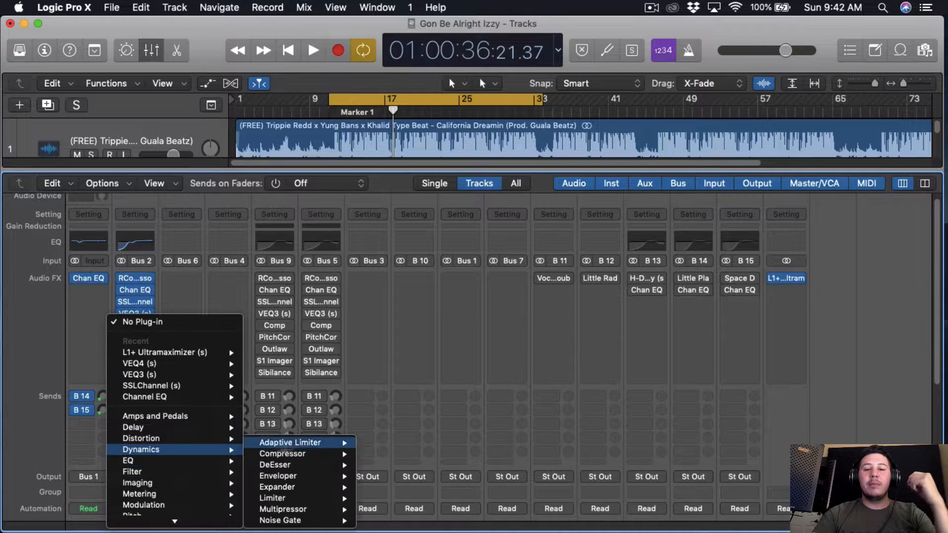
pyautogui.click(374, 458)
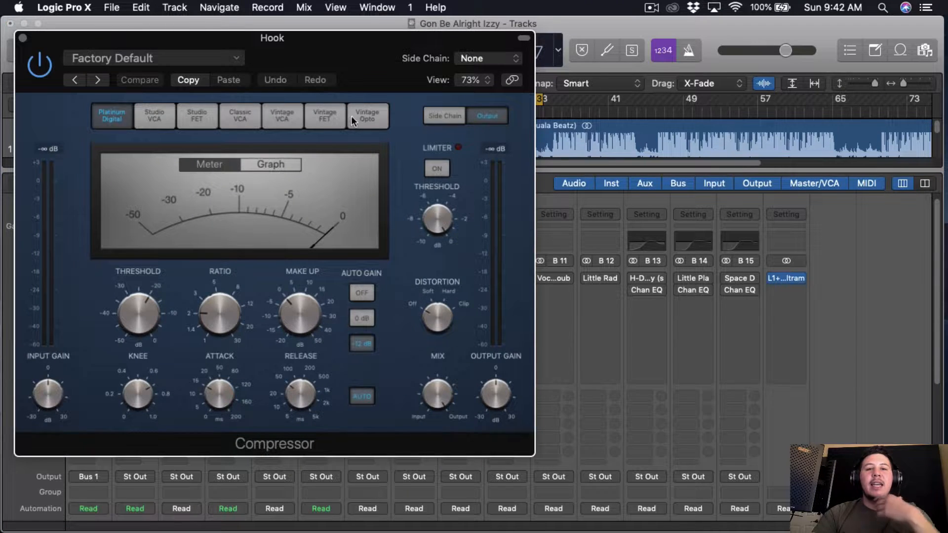
pyautogui.click(419, 109)
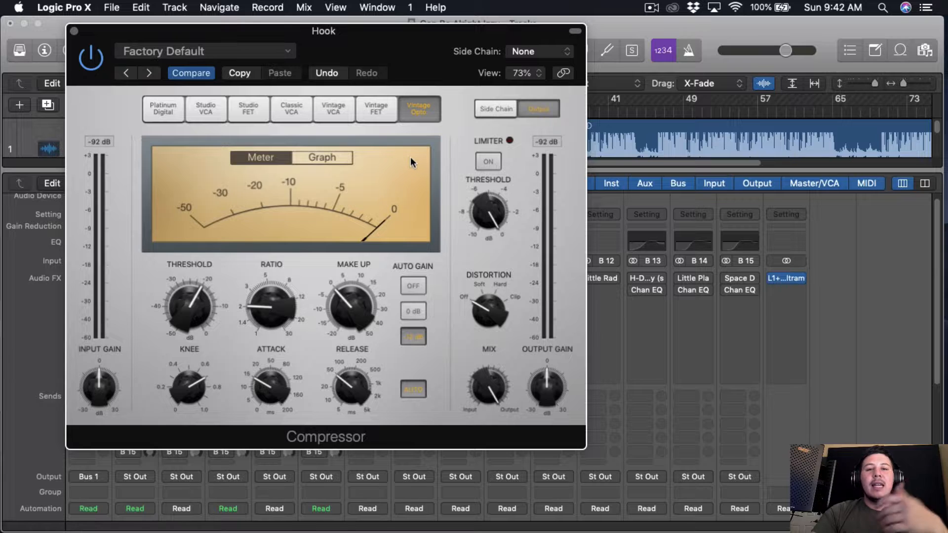
pyautogui.moveTo(377, 55); pyautogui.dragTo(395, 58)
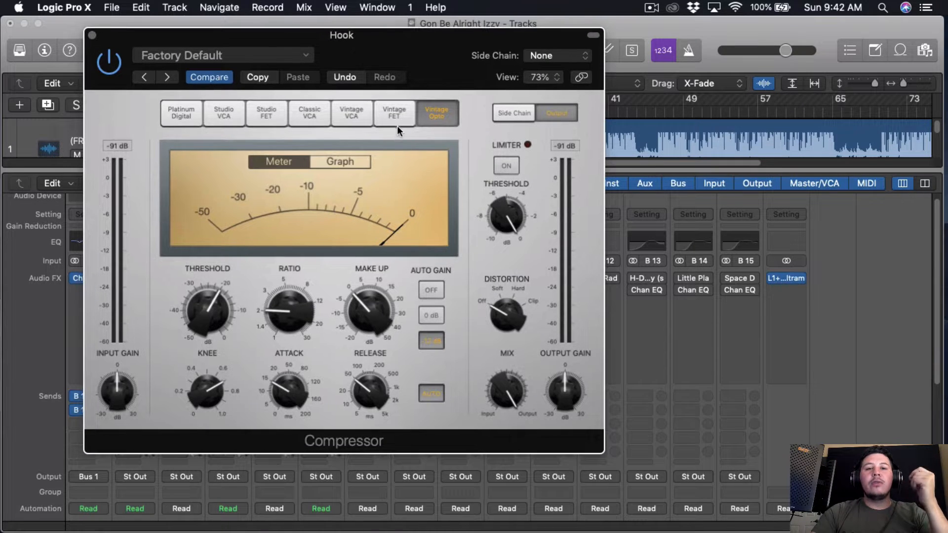
# Step: Try the Vintage FET and Classic VCA models on the Compressor and return to Vintage Opto
pyautogui.click(394, 112)
pyautogui.click(309, 116)
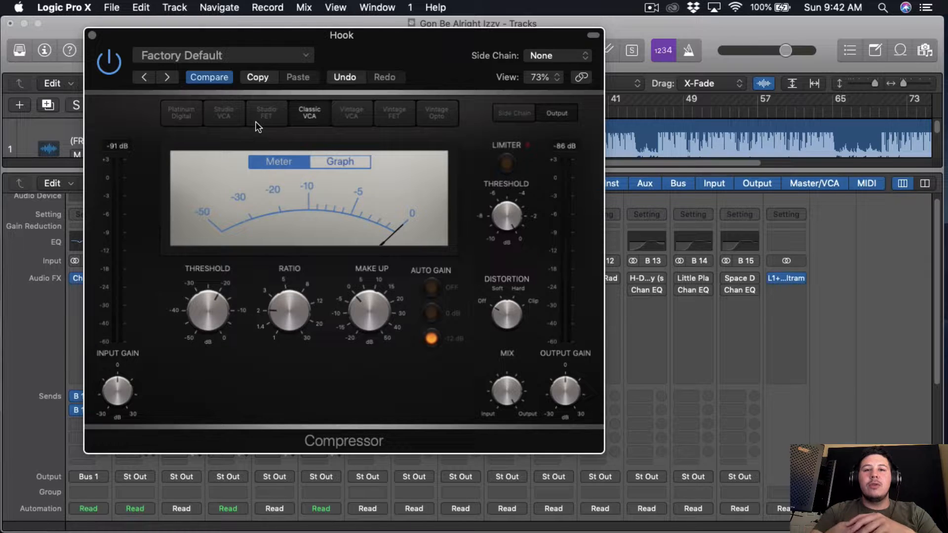
pyautogui.moveTo(457, 57); pyautogui.dragTo(461, 55)
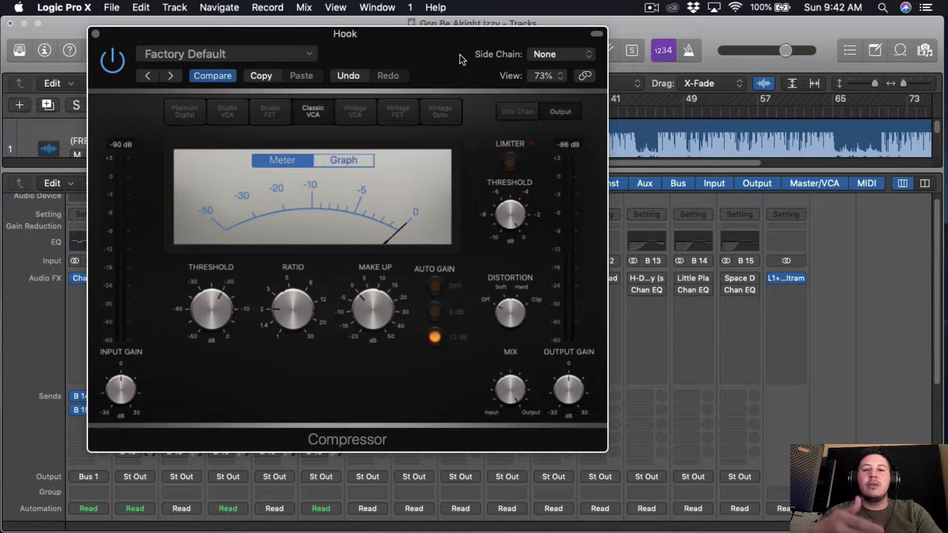
pyautogui.click(443, 105)
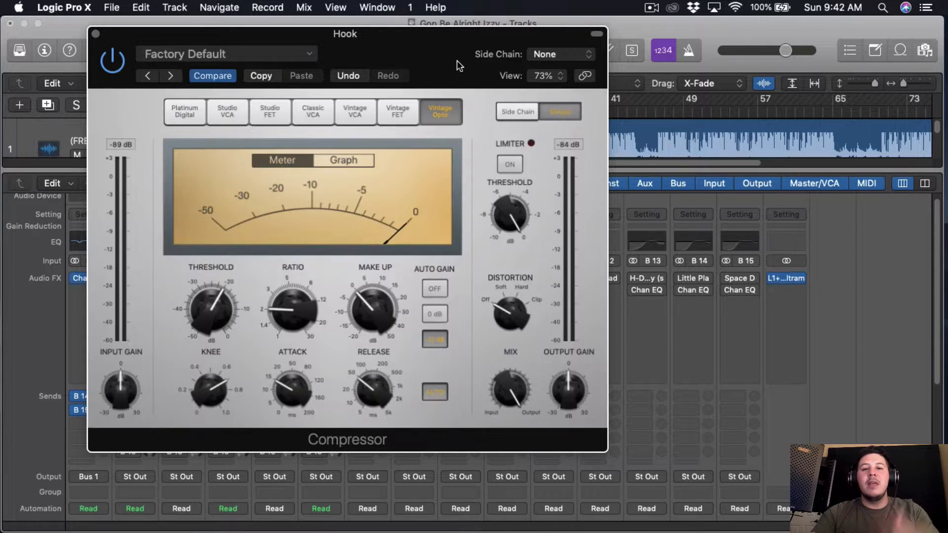
pyautogui.moveTo(458, 61); pyautogui.dragTo(540, 56)
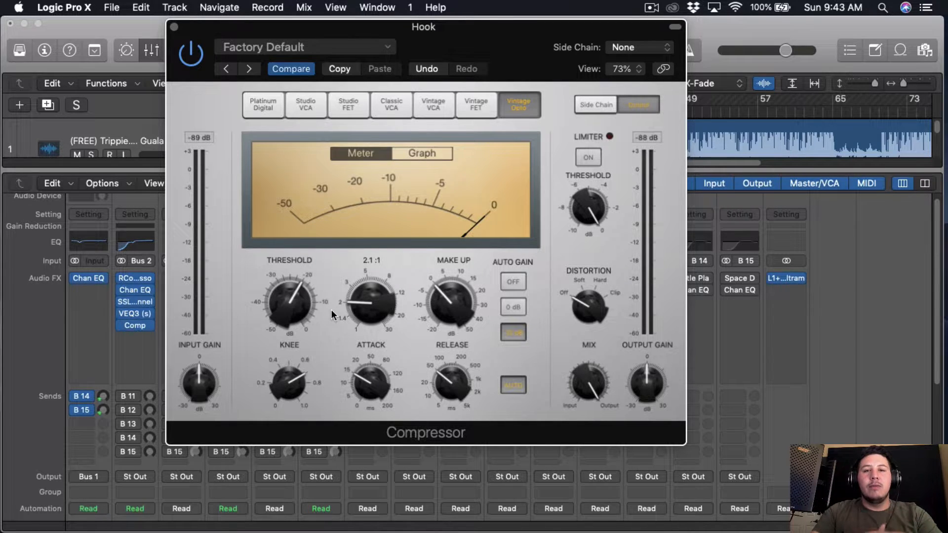
# Step: Turn off the Compressor's Auto Gain, set Distortion to Soft, raise the threshold to 0 dB and start playback
pyautogui.click(512, 283)
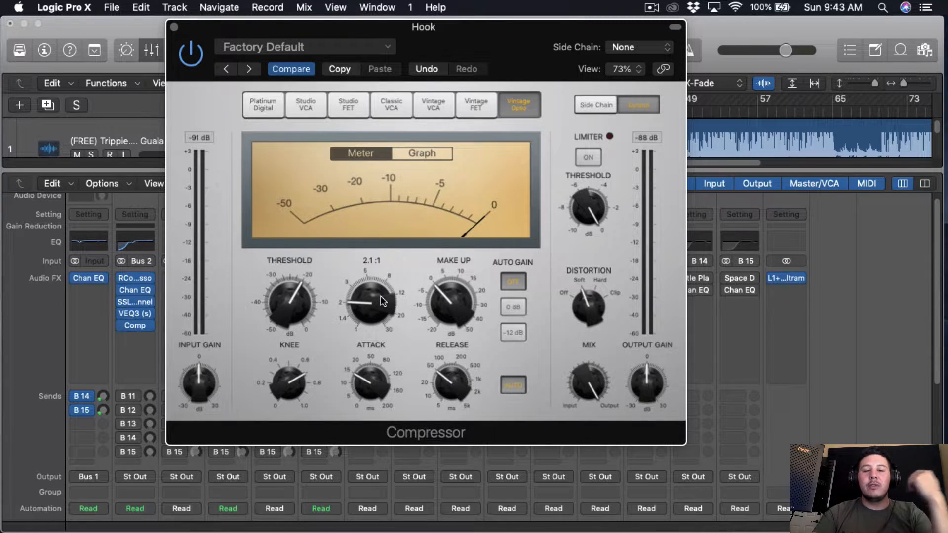
pyautogui.moveTo(307, 294); pyautogui.dragTo(307, 274)
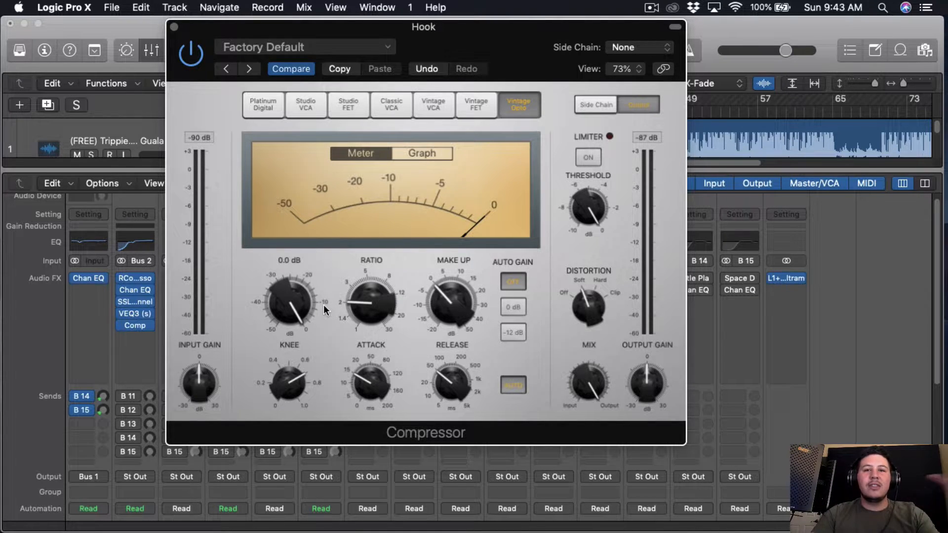
pyautogui.press('space')
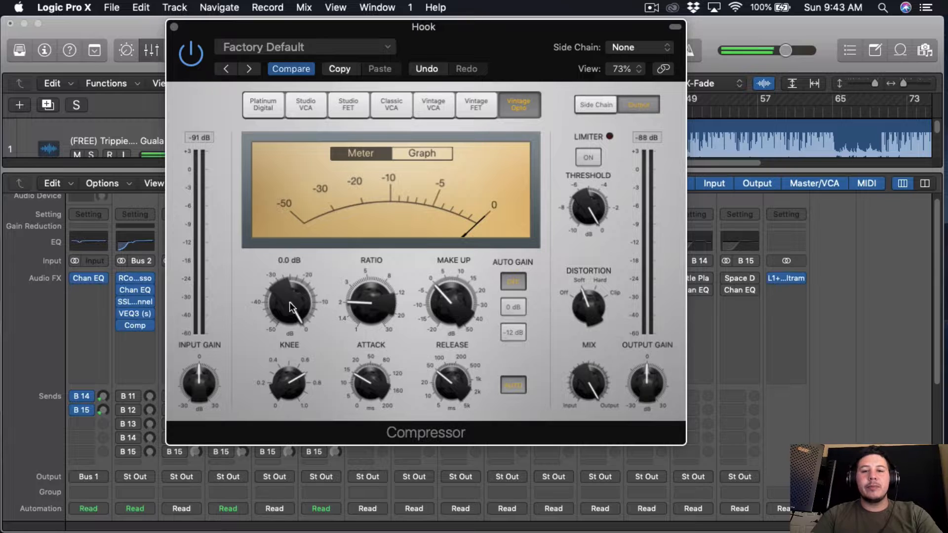
# Step: With the song playing, lower the Compressor's threshold to slightly below -30 dB, compare Distortion Off and Soft, keep Soft and close the window
pyautogui.moveTo(290, 300); pyautogui.dragTo(288, 338)
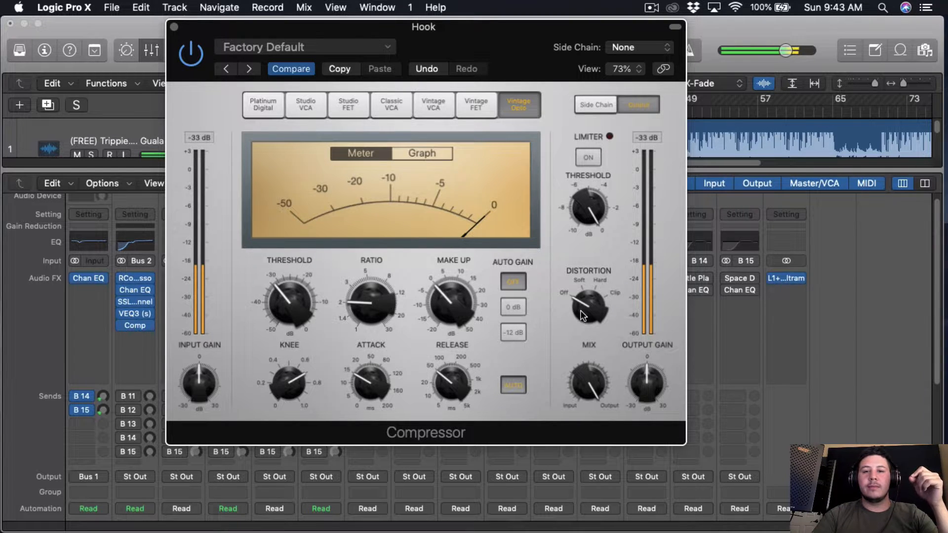
pyautogui.scroll(1, 580, 311)
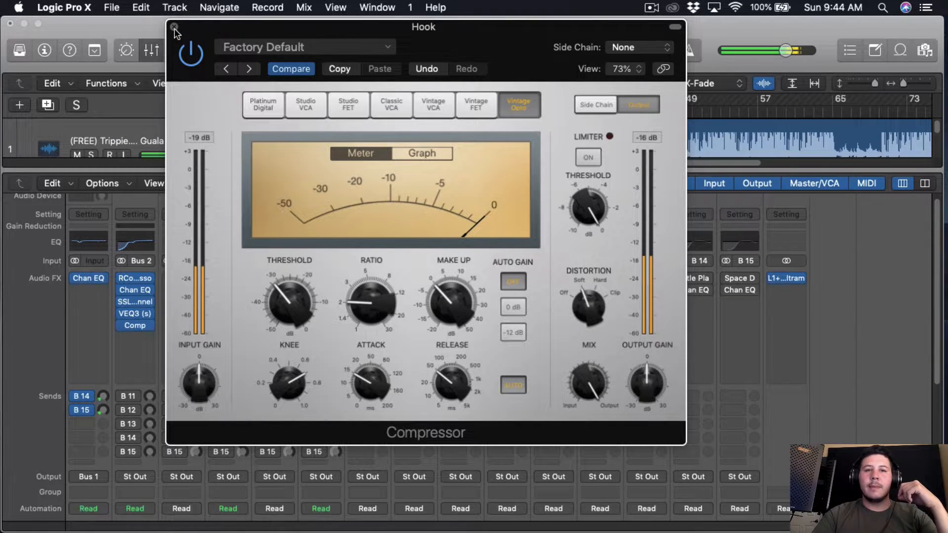
pyautogui.moveTo(313, 298)
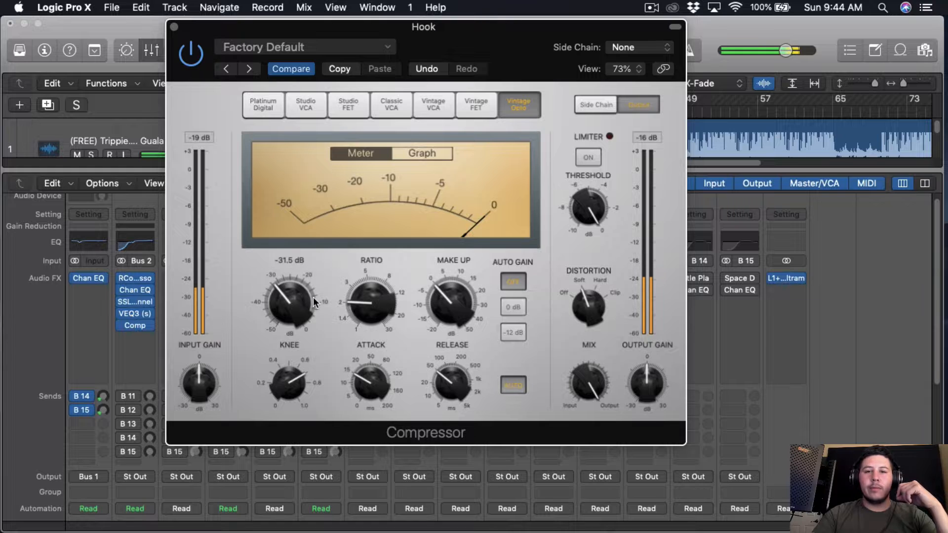
pyautogui.moveTo(304, 303); pyautogui.dragTo(304, 306)
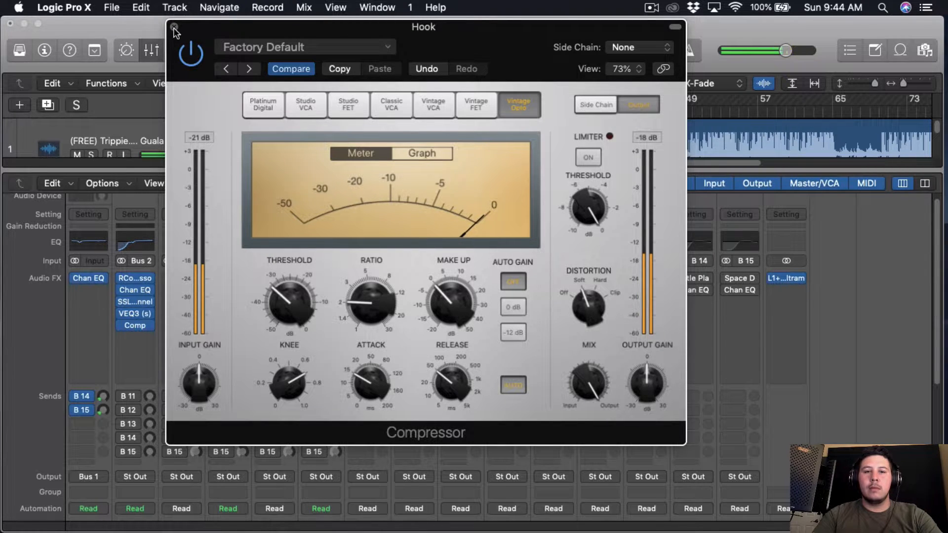
pyautogui.moveTo(283, 318)
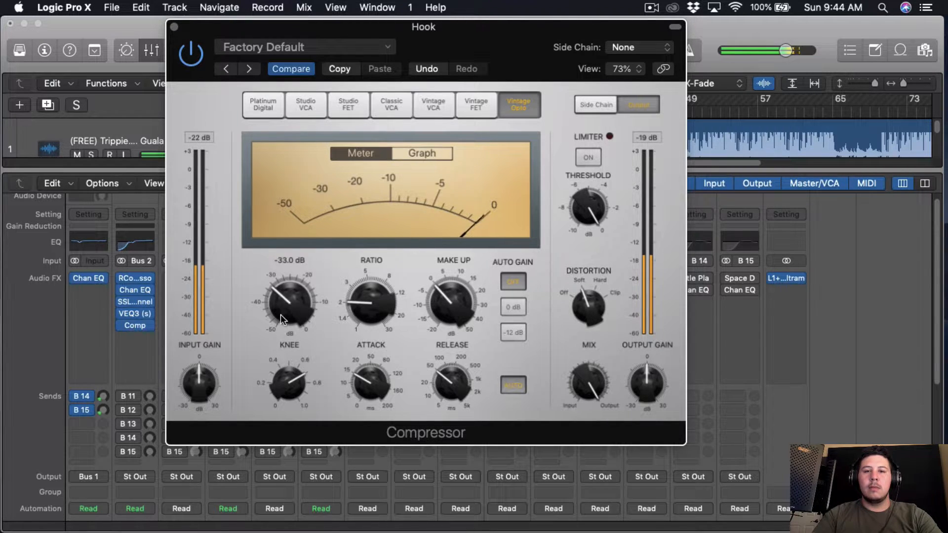
pyautogui.click(173, 27)
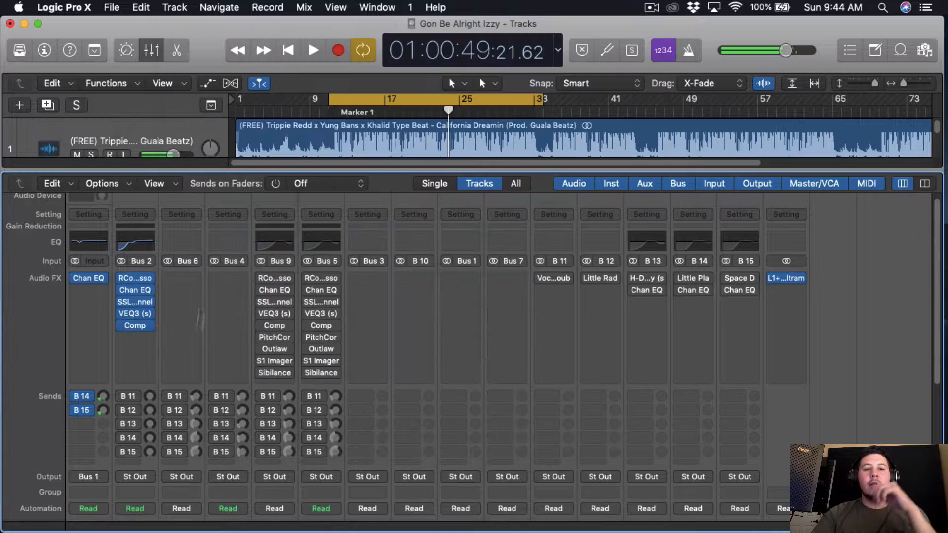
# Step: Insert the Pitch Correction plug-in below the Compressor on the Hook channel
pyautogui.click(147, 346)
pyautogui.moveTo(175, 457)
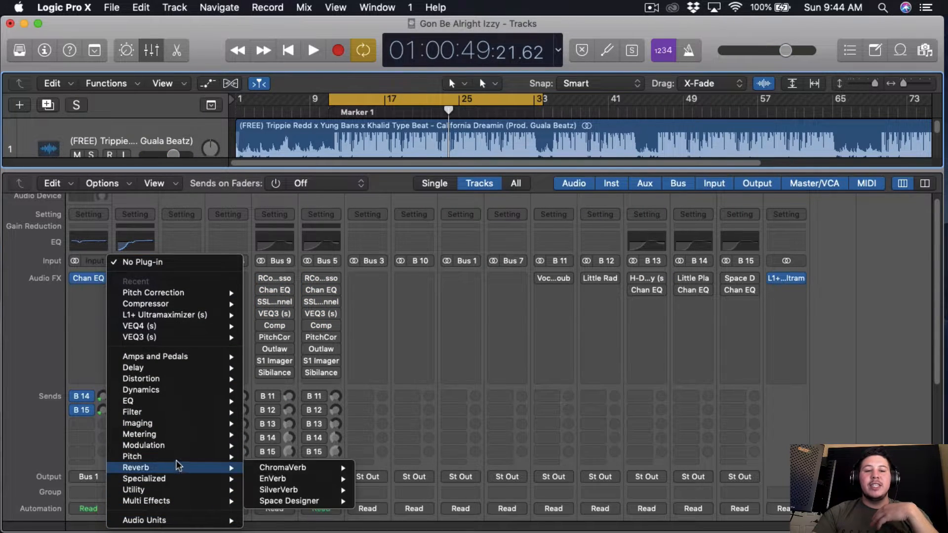
pyautogui.moveTo(307, 457)
pyautogui.click(408, 454)
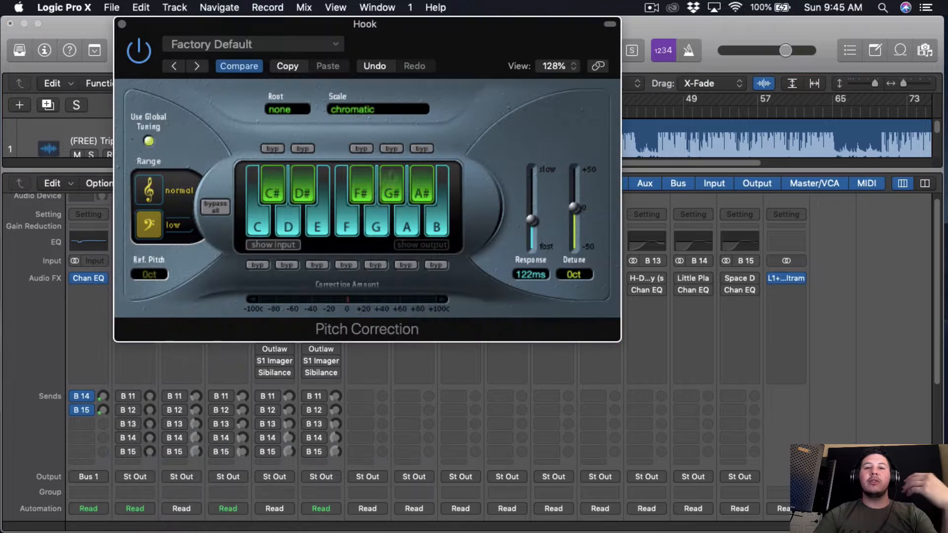
pyautogui.moveTo(534, 53)
pyautogui.mouseDown()
pyautogui.moveTo(616, 52)
pyautogui.moveTo(600, 41)
pyautogui.moveTo(568, 66)
pyautogui.moveTo(541, 54)
pyautogui.mouseUp()
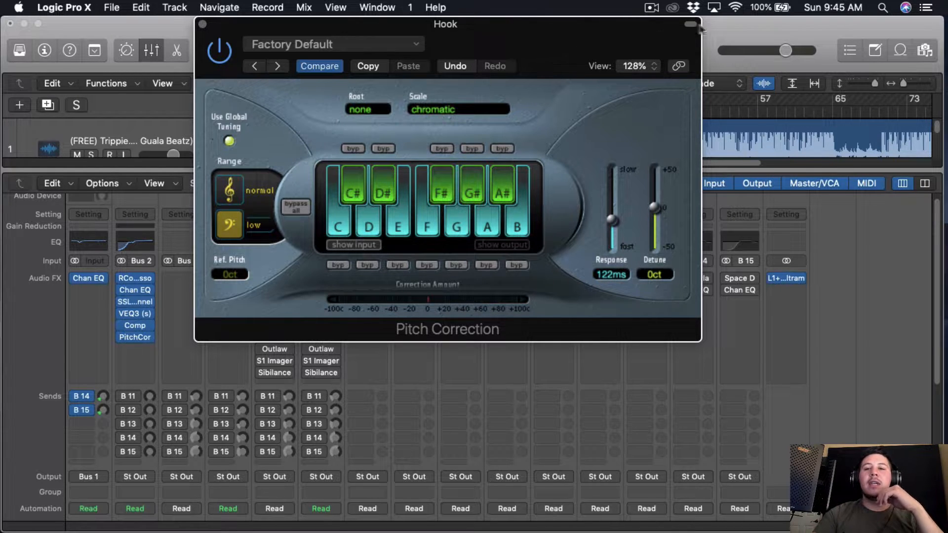
# Step: Check the song's key in the project notes and set Pitch Correction to the natural min scale with root D#
pyautogui.click(873, 56)
pyautogui.moveTo(533, 20); pyautogui.dragTo(478, 20)
pyautogui.click(398, 107)
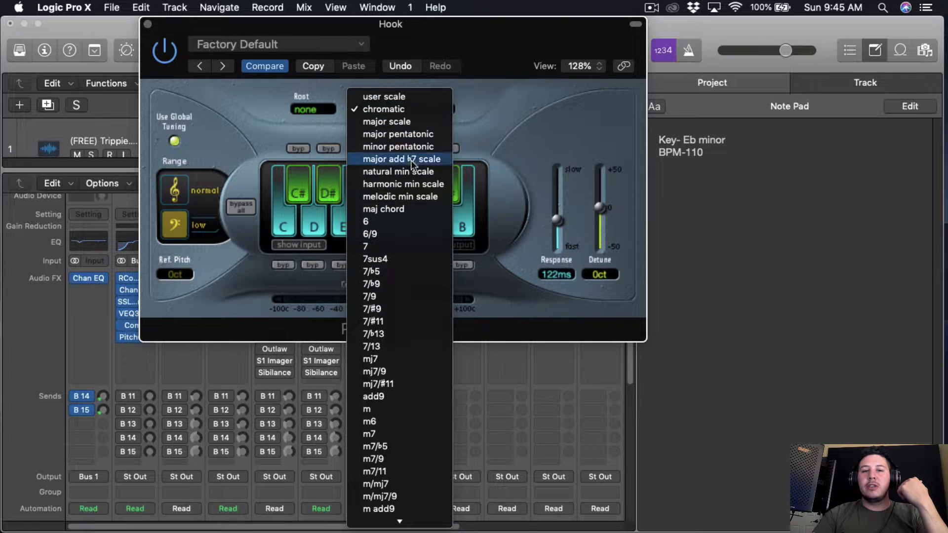
pyautogui.click(415, 173)
pyautogui.click(304, 111)
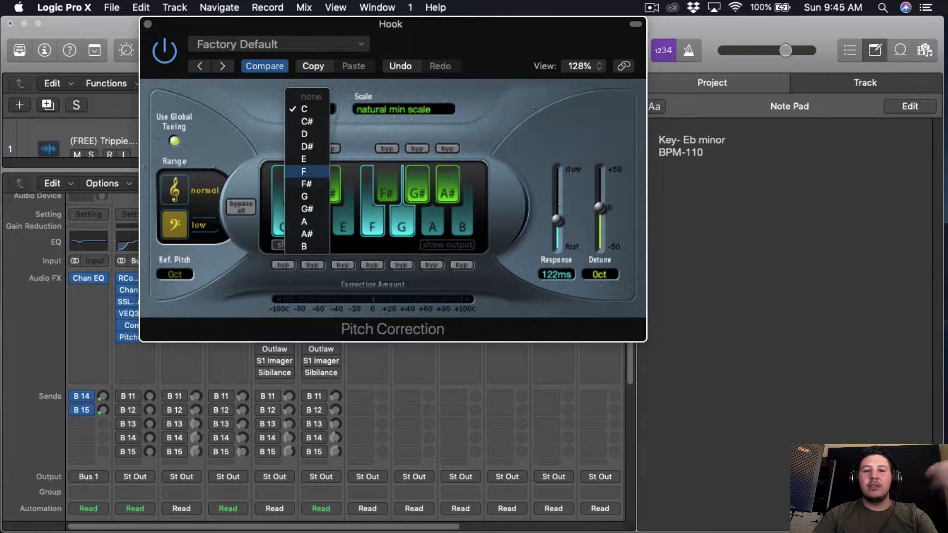
pyautogui.click(325, 147)
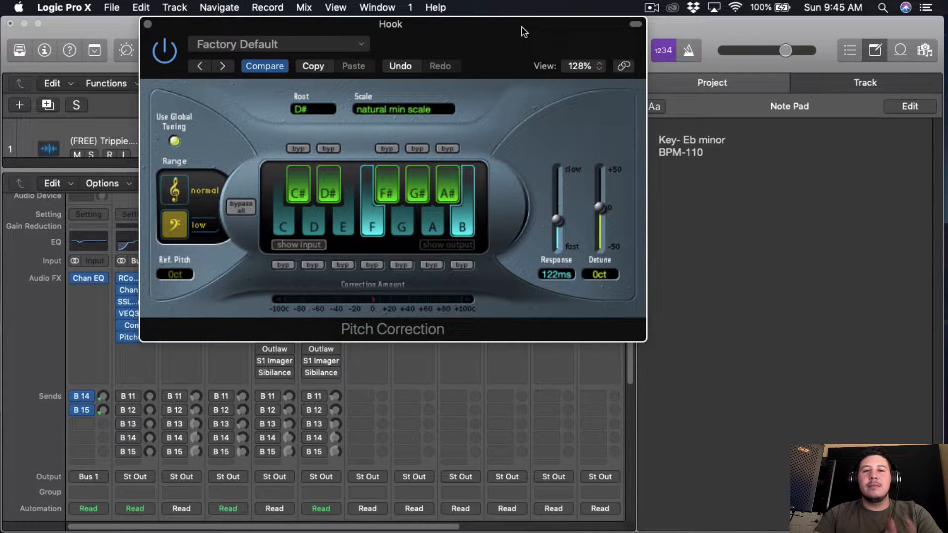
pyautogui.moveTo(522, 26); pyautogui.dragTo(511, 27)
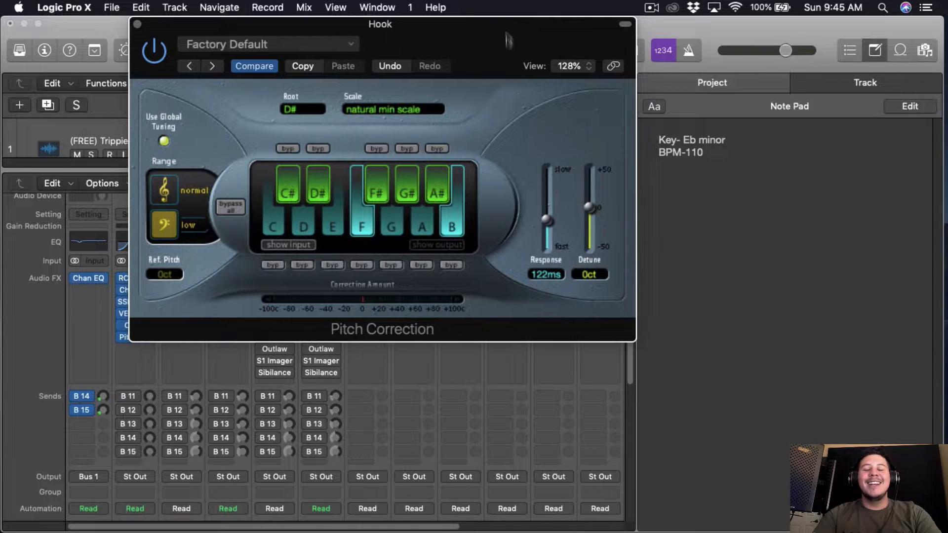
# Step: Set the Pitch Correction response to 0 ms and solo the Hook channel with the song playing
pyautogui.moveTo(552, 233); pyautogui.dragTo(555, 251)
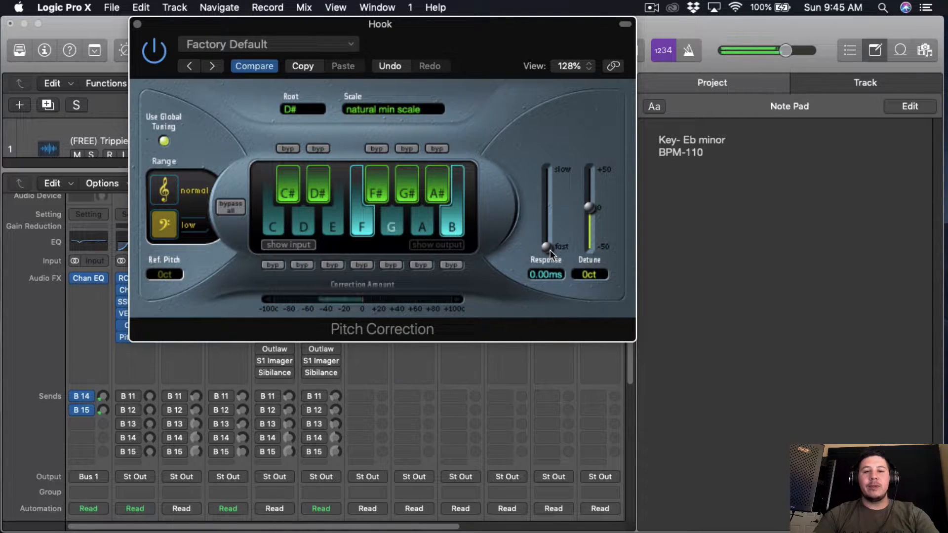
pyautogui.scroll(-5, 146, 444)
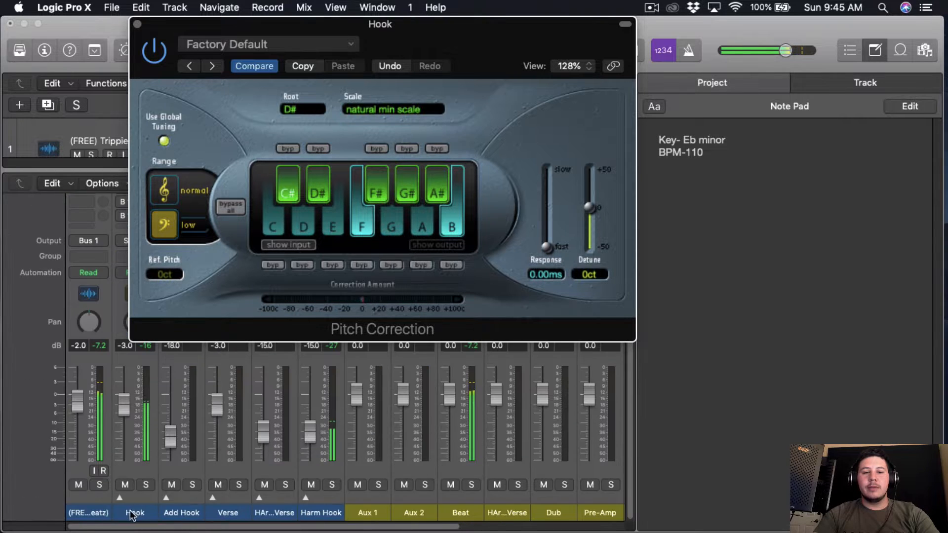
pyautogui.click(145, 485)
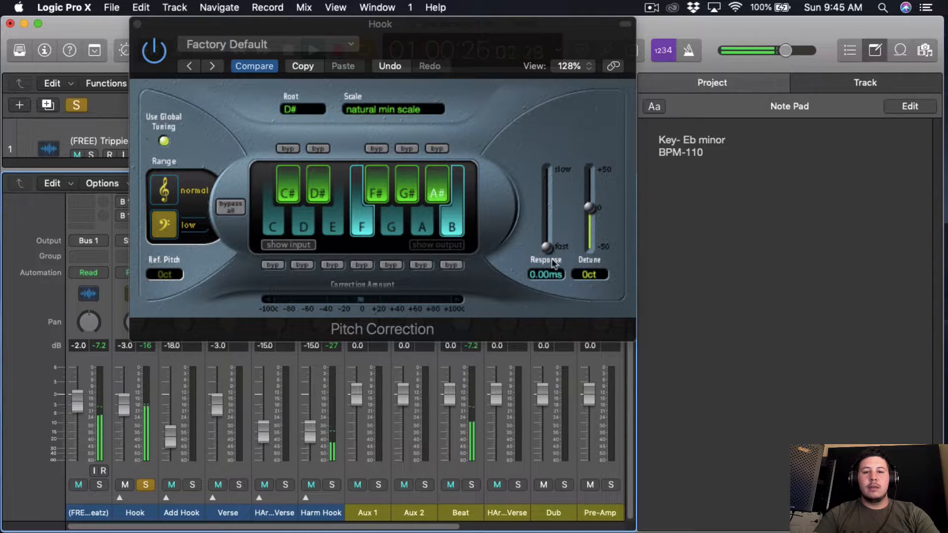
# Step: Slow the Pitch Correction response to 108 ms on the soloed Hook and close the project notes
pyautogui.moveTo(548, 248); pyautogui.dragTo(548, 235)
pyautogui.scroll(10, 549, 247)
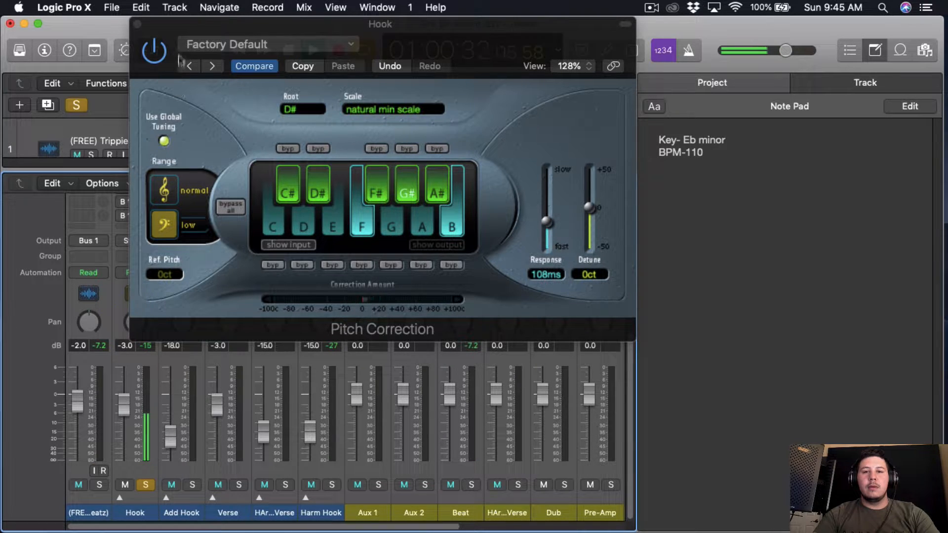
pyautogui.click(875, 50)
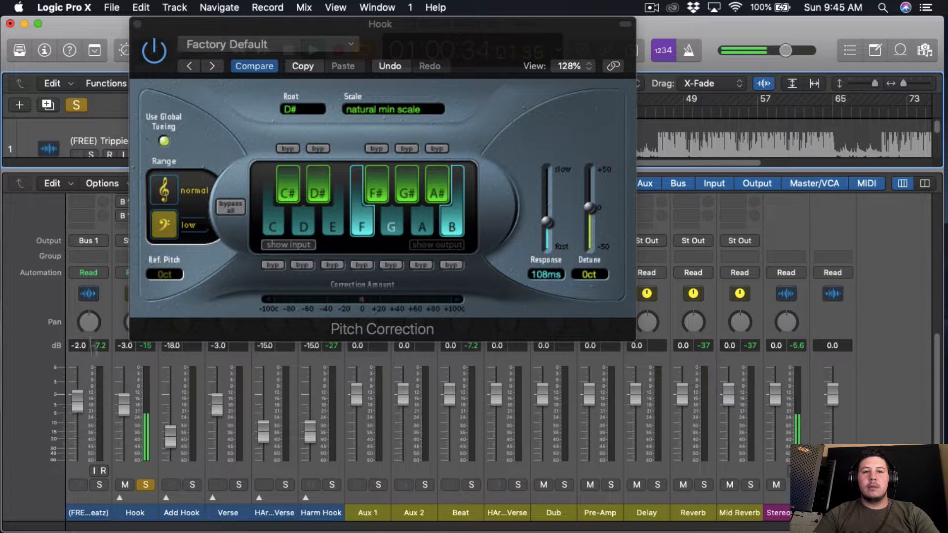
# Step: Unsolo the Hook, set the Pitch Correction response to 102 ms in the full mix, close the plug-in window and stop playback
pyautogui.click(146, 486)
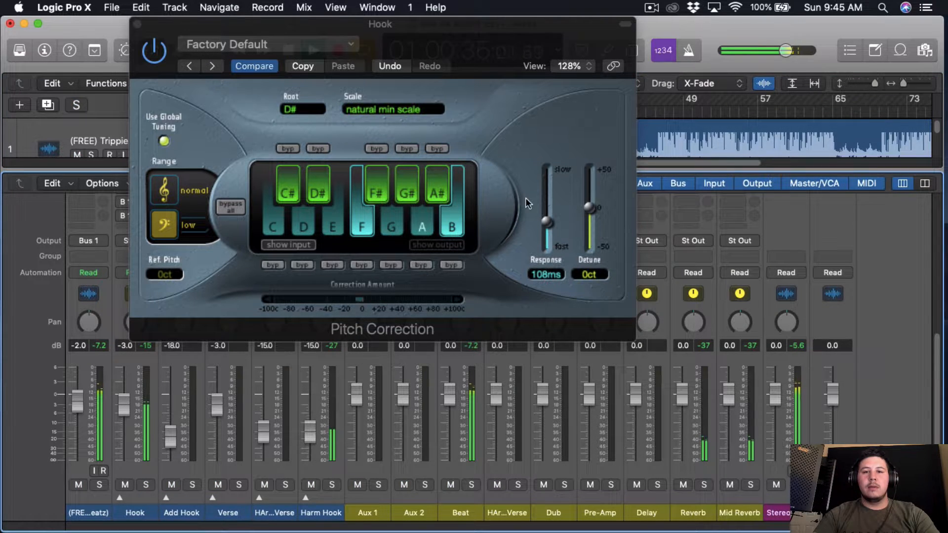
pyautogui.moveTo(547, 224); pyautogui.dragTo(546, 235)
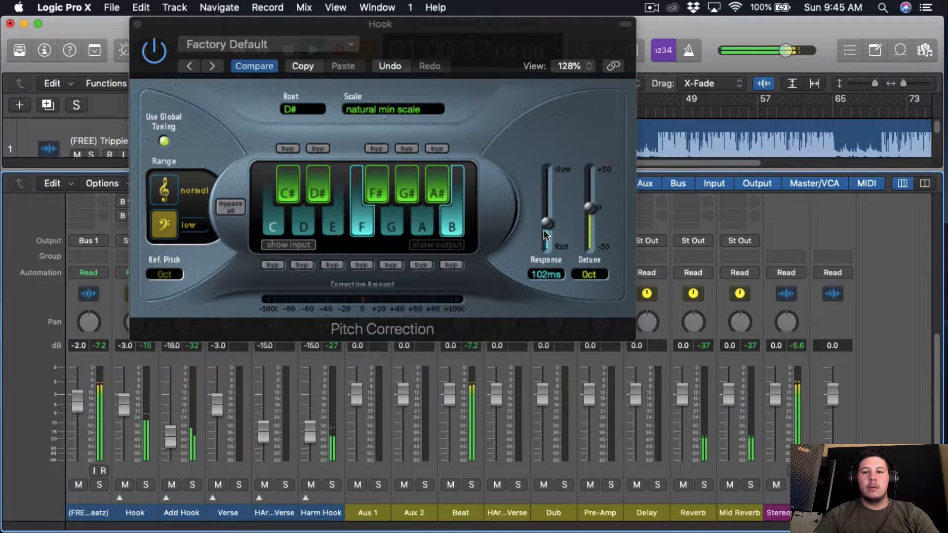
pyautogui.click(138, 23)
pyautogui.scroll(5, 207, 330)
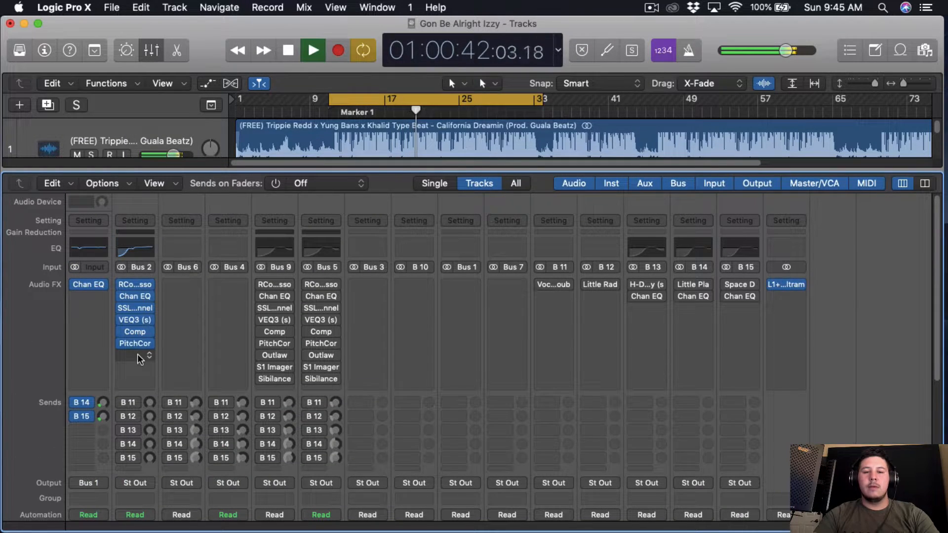
pyautogui.press('space')
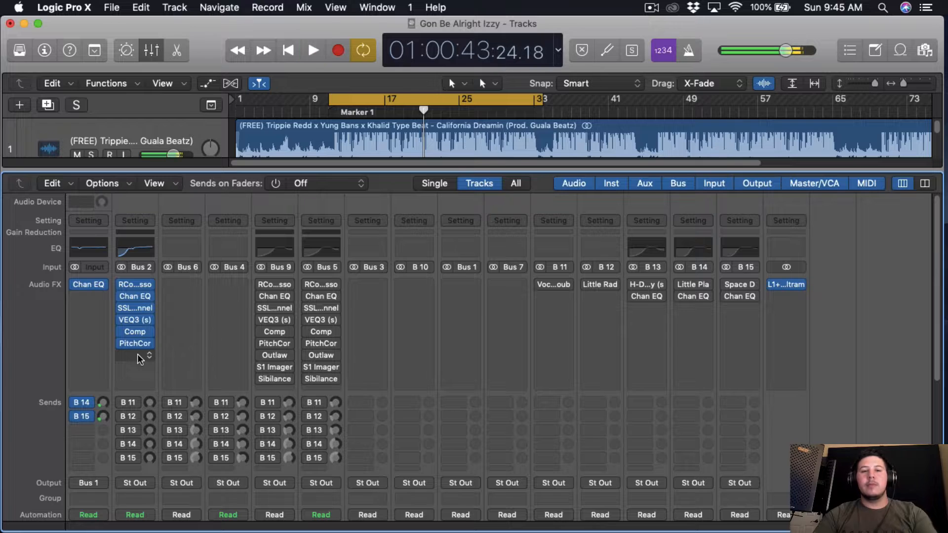
# Step: Insert the W.A.Production Outlaw plug-in in the Hook's next free effects slot and audition it with the song playing
pyautogui.click(139, 356)
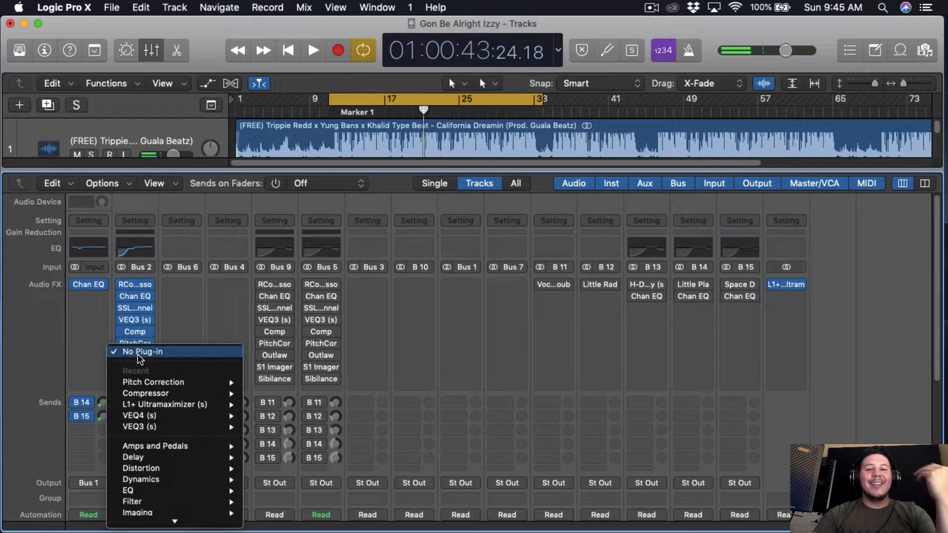
pyautogui.moveTo(144, 520)
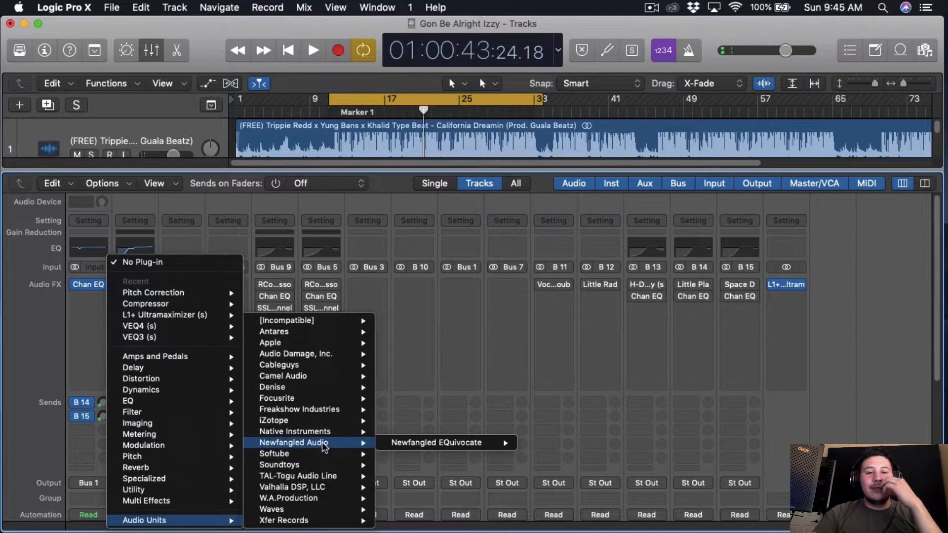
pyautogui.moveTo(317, 499)
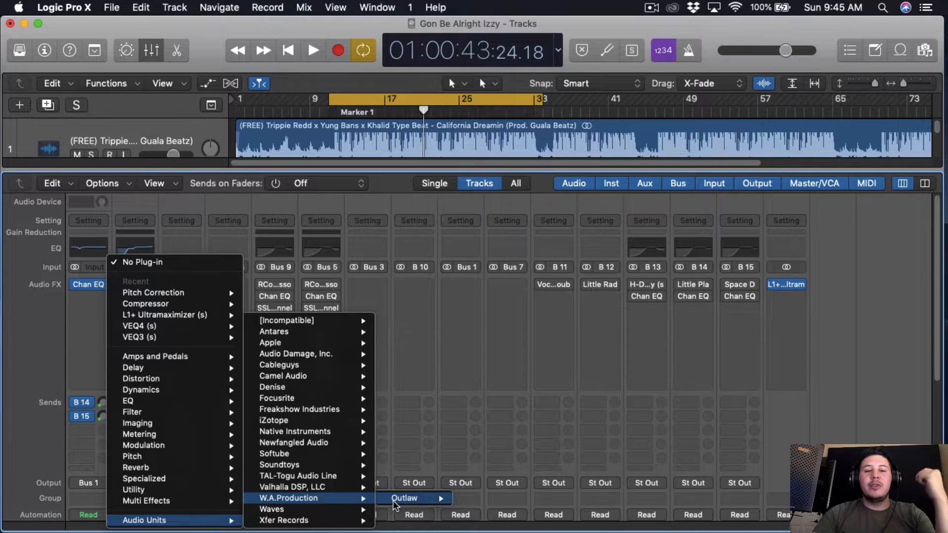
pyautogui.moveTo(404, 499)
pyautogui.click(474, 500)
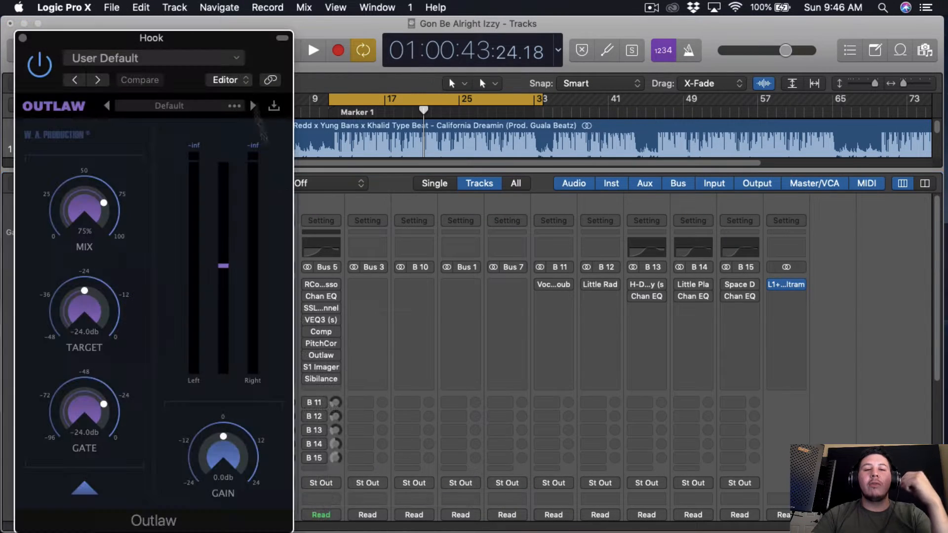
pyautogui.moveTo(261, 51); pyautogui.dragTo(609, 48)
pyautogui.moveTo(448, 78); pyautogui.dragTo(527, 70)
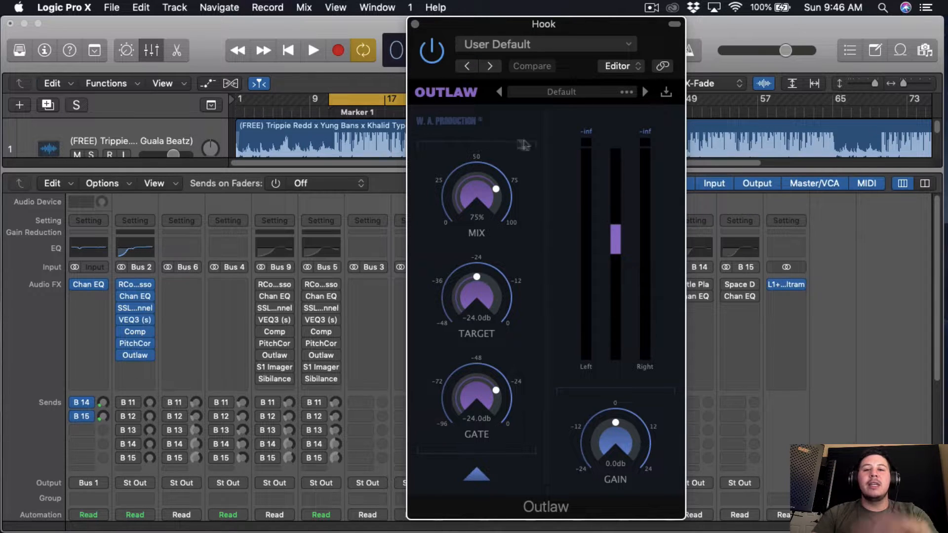
pyautogui.press('space')
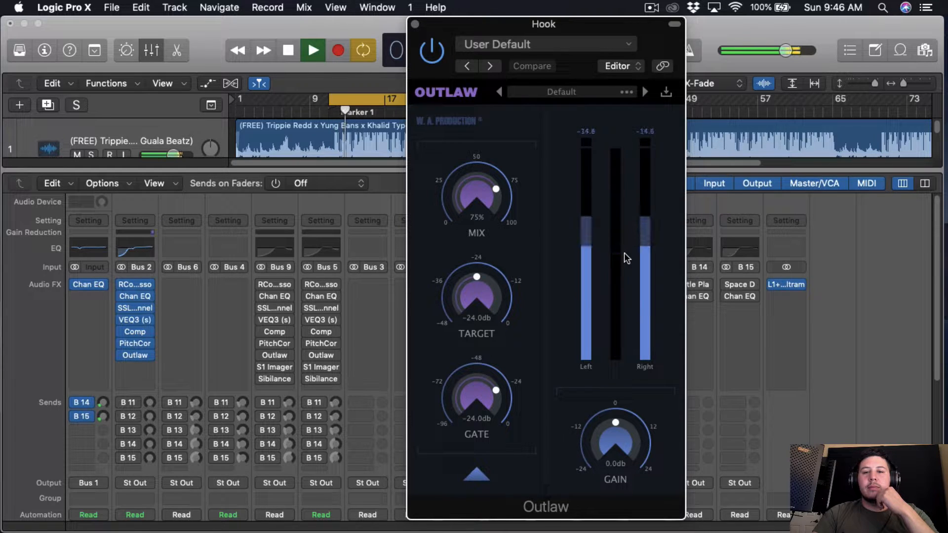
pyautogui.press('space')
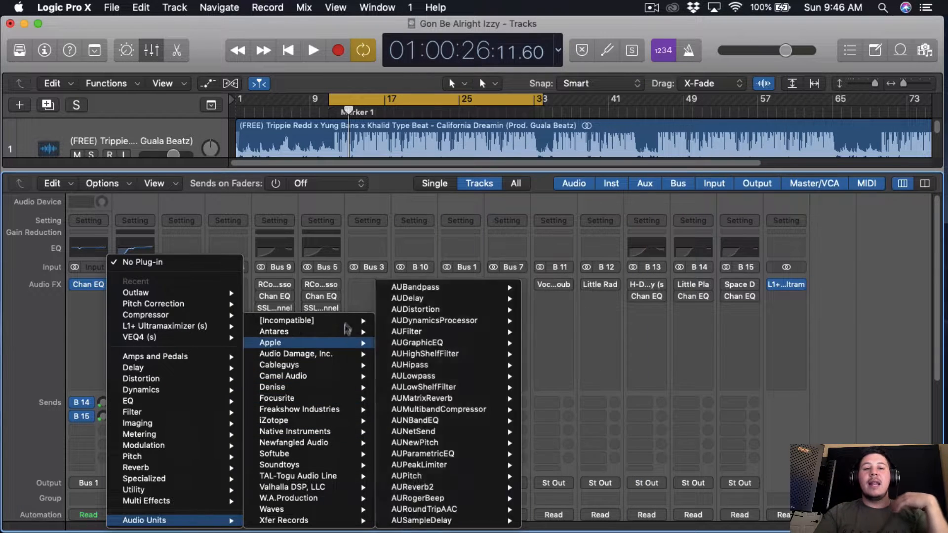
# Step: Insert the Waves S1 Imager (s) in stereo after Outlaw on the Hook and set its width to 1.15
pyautogui.moveTo(346, 321)
pyautogui.moveTo(423, 321)
pyautogui.scroll(-10, 524, 415)
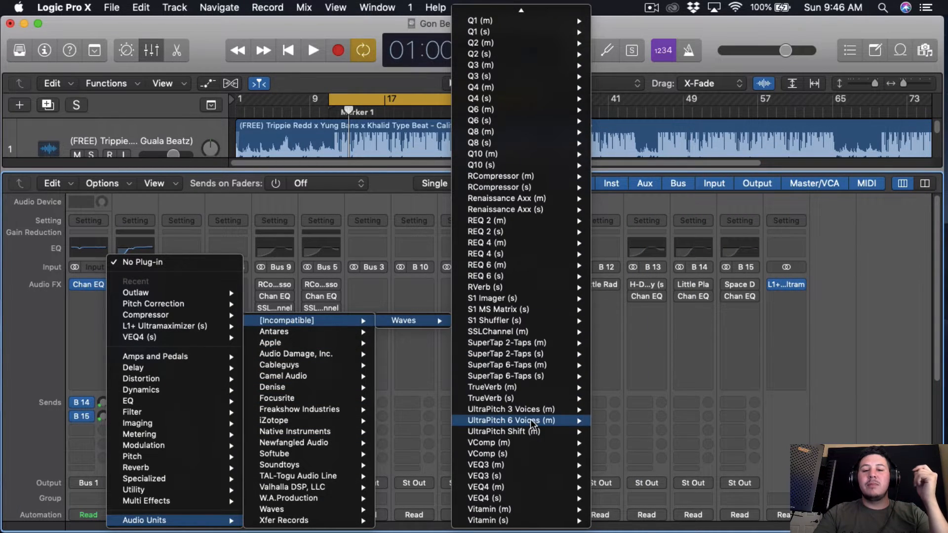
pyautogui.moveTo(558, 300)
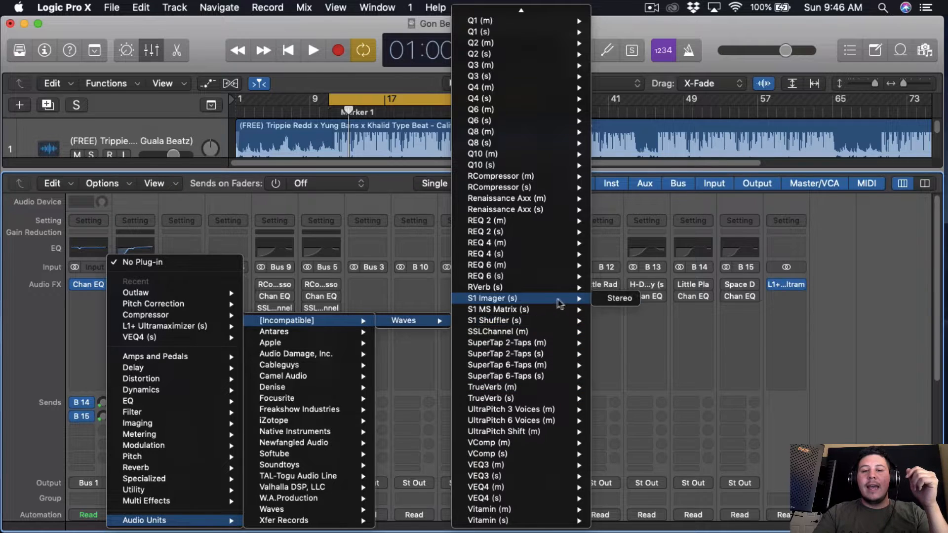
pyautogui.click(614, 300)
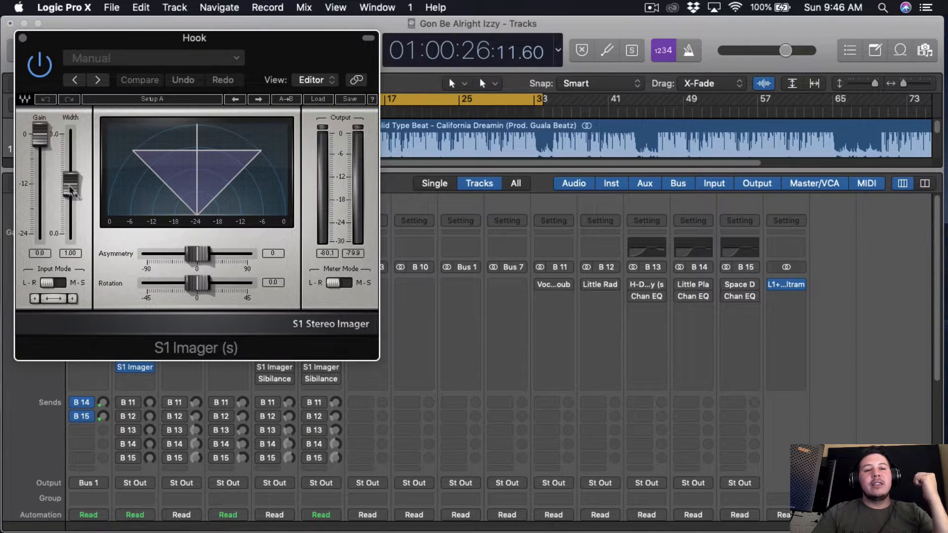
pyautogui.click(71, 187)
pyautogui.moveTo(71, 185); pyautogui.dragTo(70, 180)
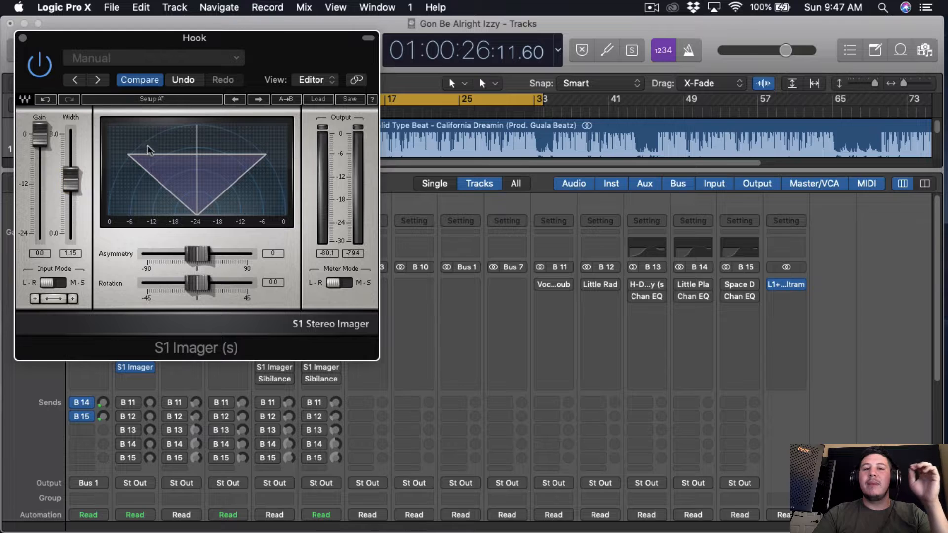
pyautogui.moveTo(251, 65); pyautogui.dragTo(307, 63)
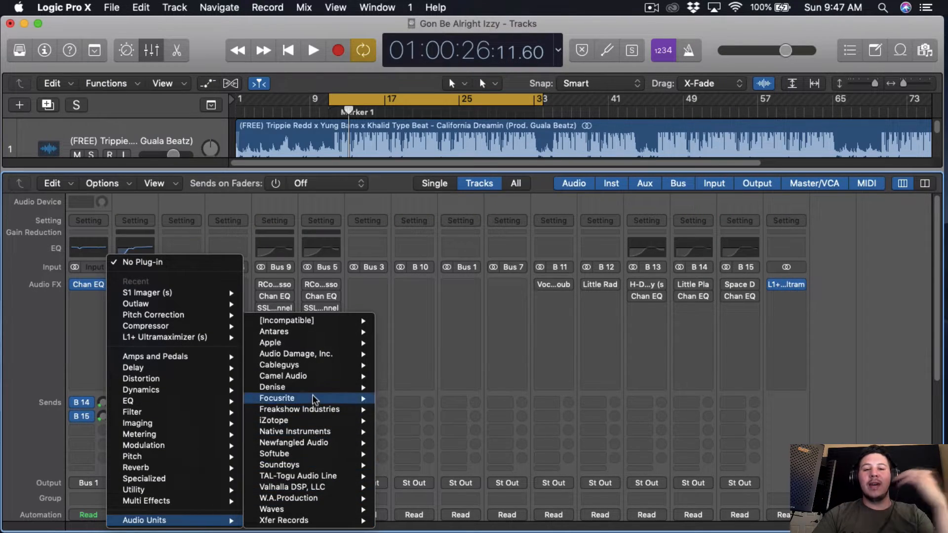
# Step: Insert the Waves Sibilance (s) de-esser after the S1 Imager on the Hook channel
pyautogui.moveTo(346, 509)
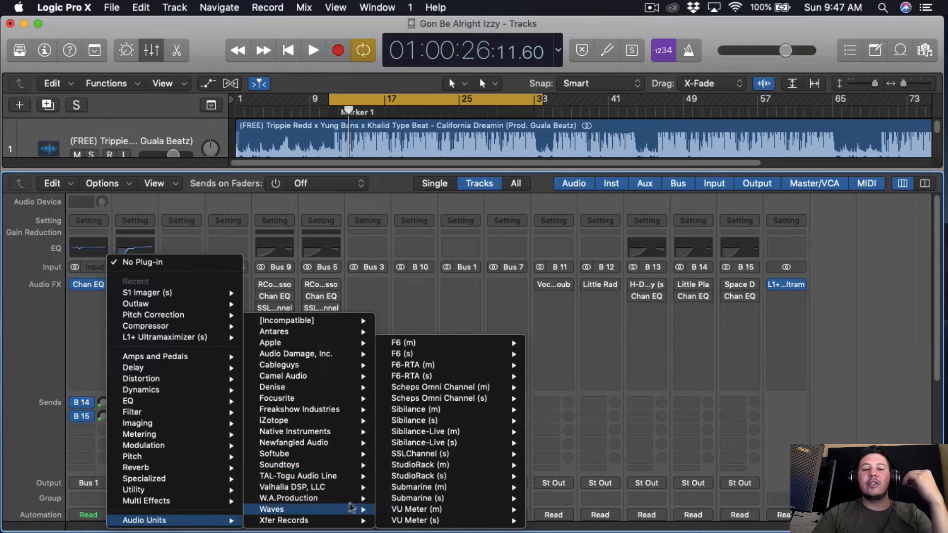
pyautogui.moveTo(509, 424)
pyautogui.click(568, 421)
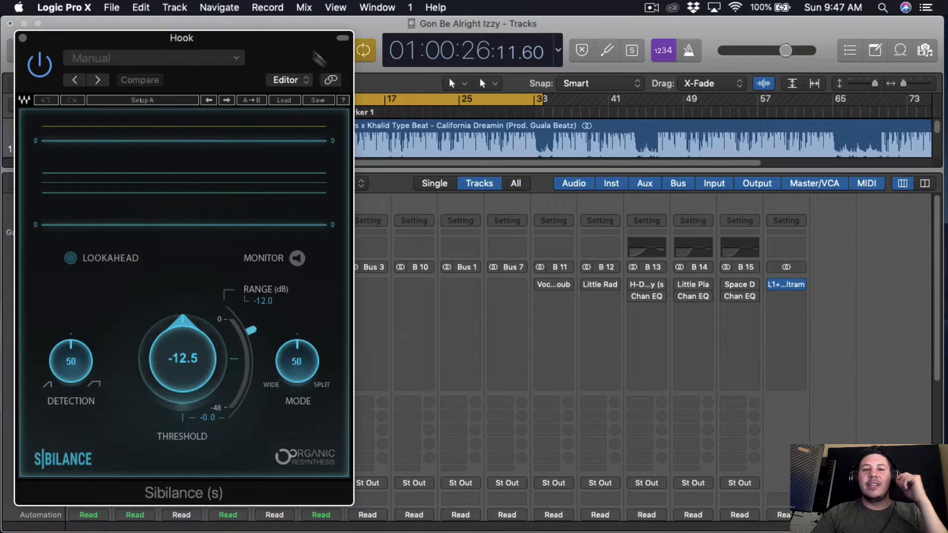
pyautogui.moveTo(271, 20); pyautogui.dragTo(501, 30)
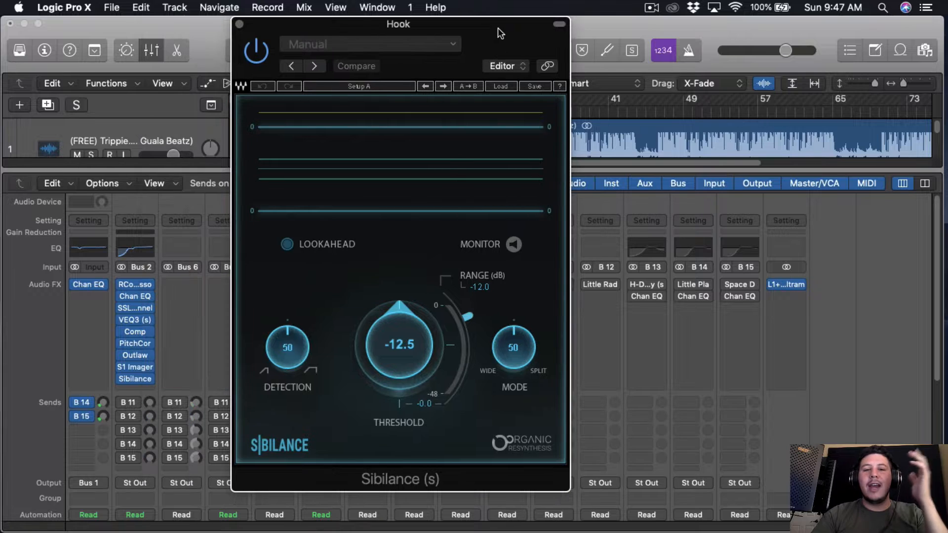
# Step: Turn on Sibilance monitoring and set the threshold to -13.1, detection to 60 and mode to 55
pyautogui.click(513, 244)
pyautogui.moveTo(401, 355); pyautogui.dragTo(390, 362)
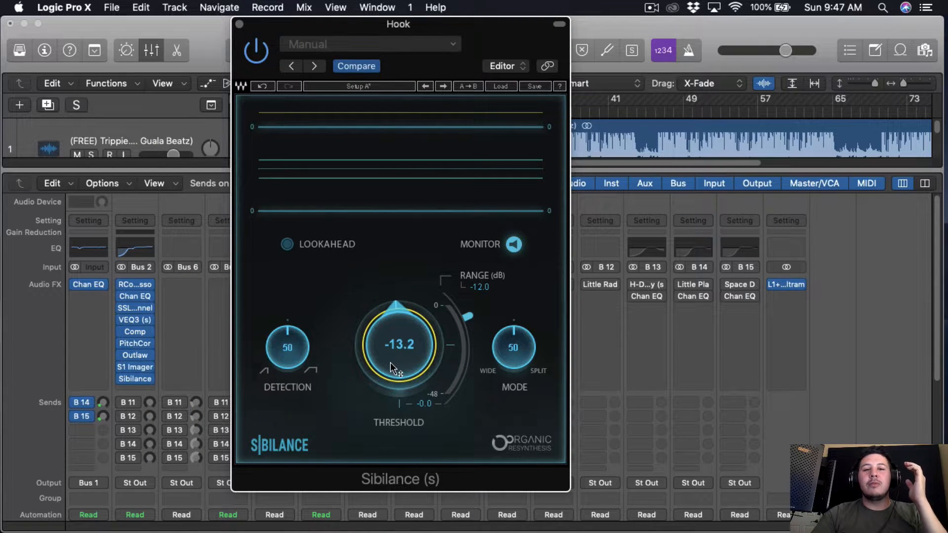
pyautogui.moveTo(302, 368); pyautogui.dragTo(298, 353)
pyautogui.moveTo(512, 352); pyautogui.dragTo(508, 344)
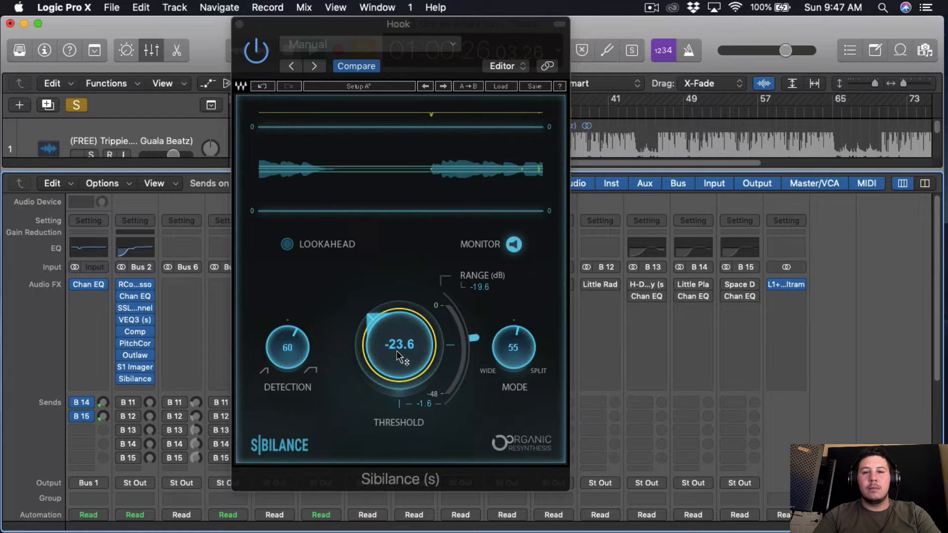
# Step: Refine Sibilance during soloed playback to threshold -18.8, range -21.8 dB and mode 58, switch monitoring off and close it
pyautogui.scroll(6, 396, 351)
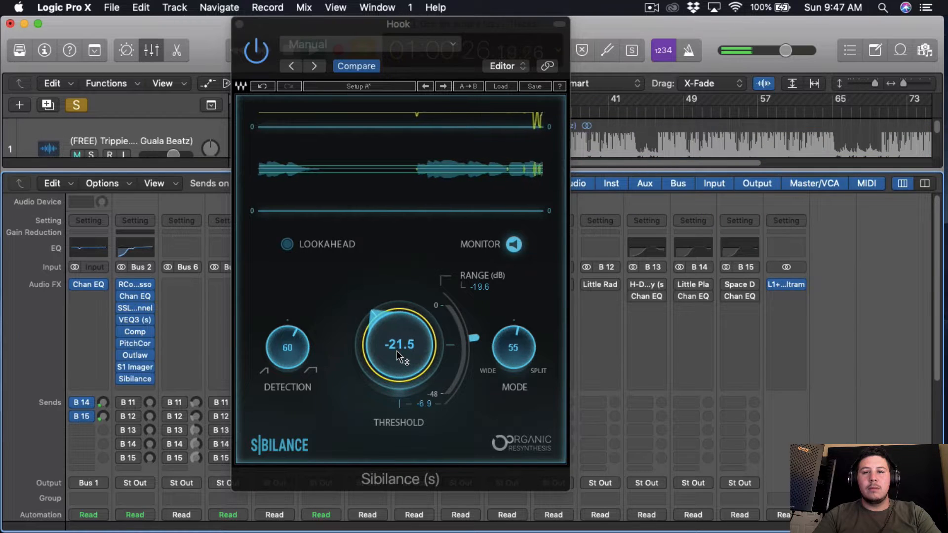
pyautogui.scroll(1, 396, 349)
pyautogui.scroll(-2, 396, 348)
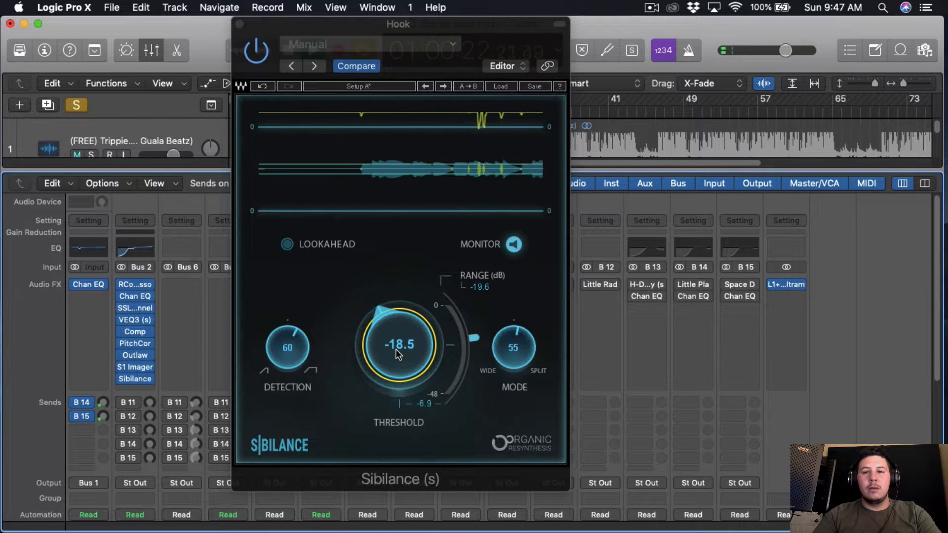
pyautogui.scroll(-3, 471, 353)
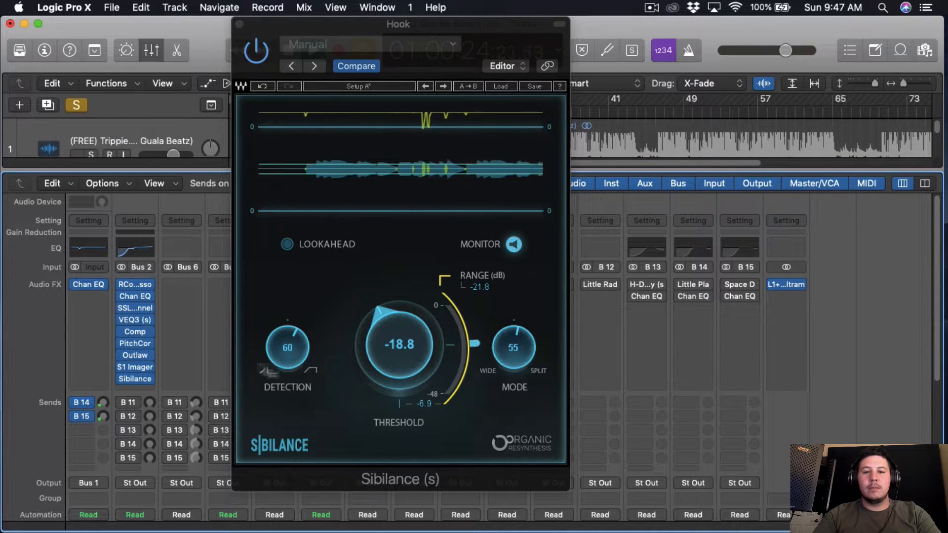
pyautogui.scroll(-2, 501, 357)
pyautogui.scroll(5, 504, 360)
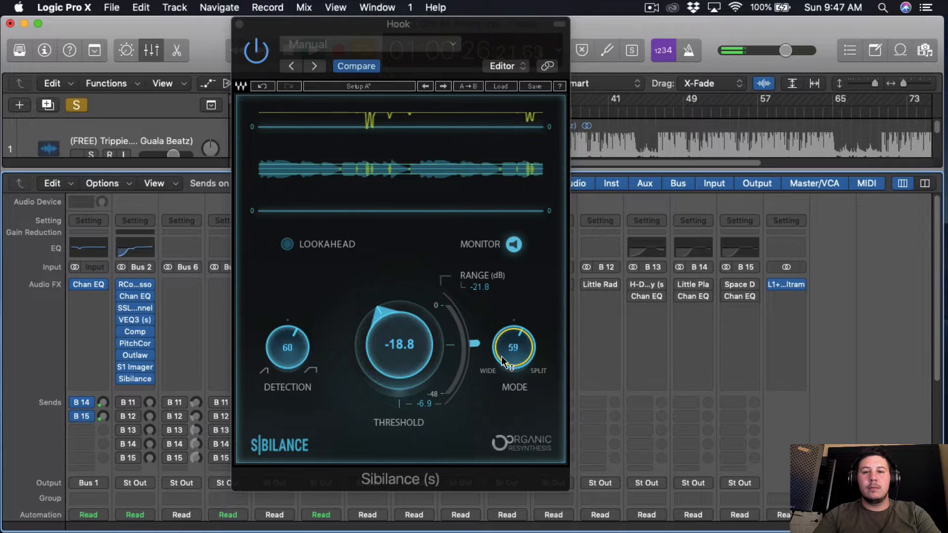
pyautogui.click(518, 246)
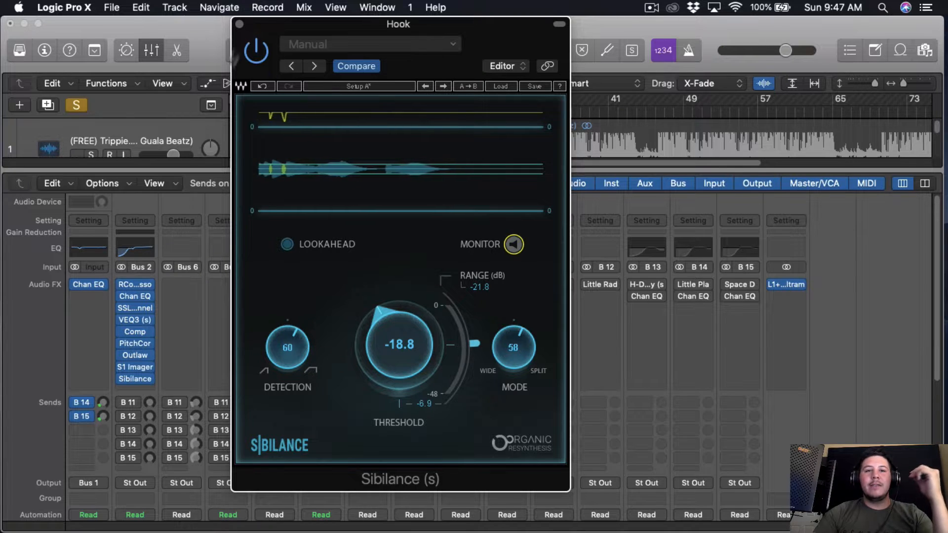
pyautogui.click(238, 26)
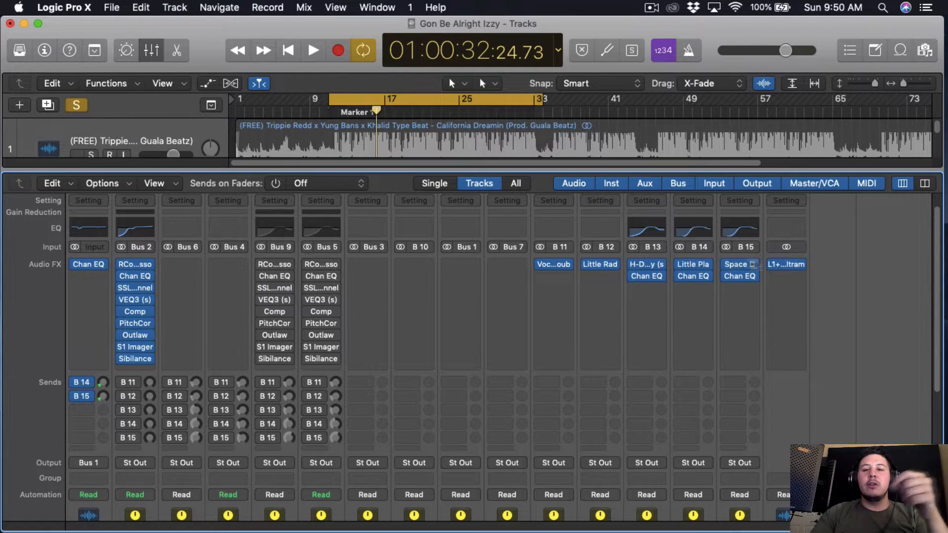
# Step: Inspect the H-Delay on the Delay channel and open the Vocal Doubler on the Dub channel
pyautogui.click(646, 262)
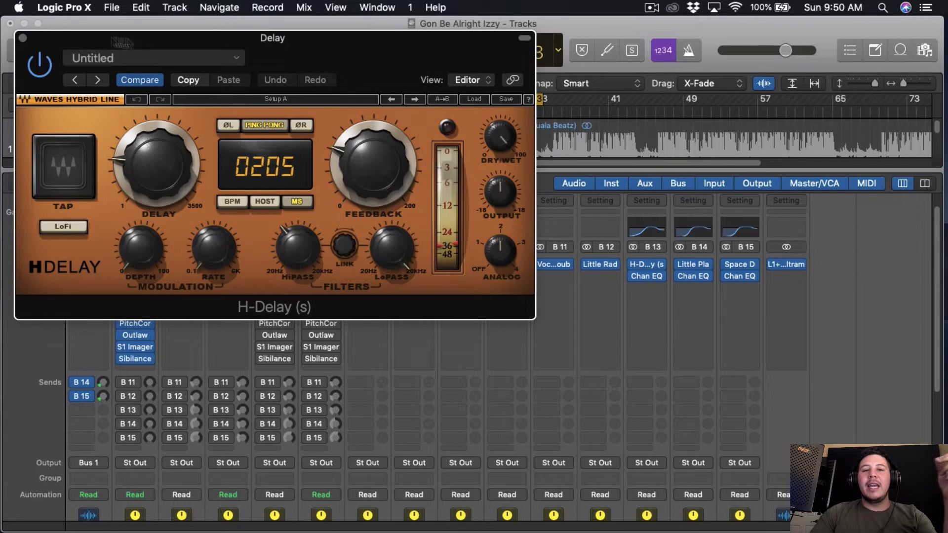
pyautogui.click(23, 36)
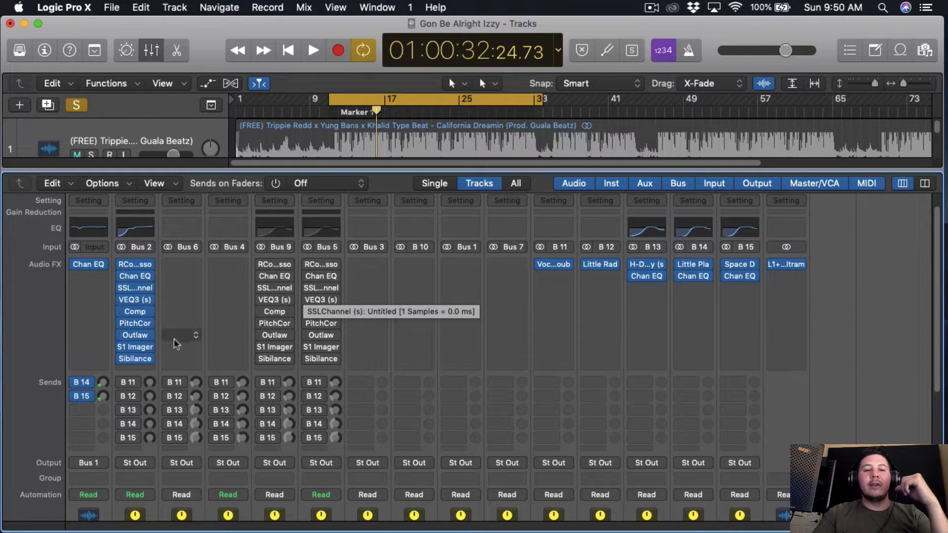
pyautogui.click(556, 265)
pyautogui.moveTo(272, 71); pyautogui.dragTo(572, 72)
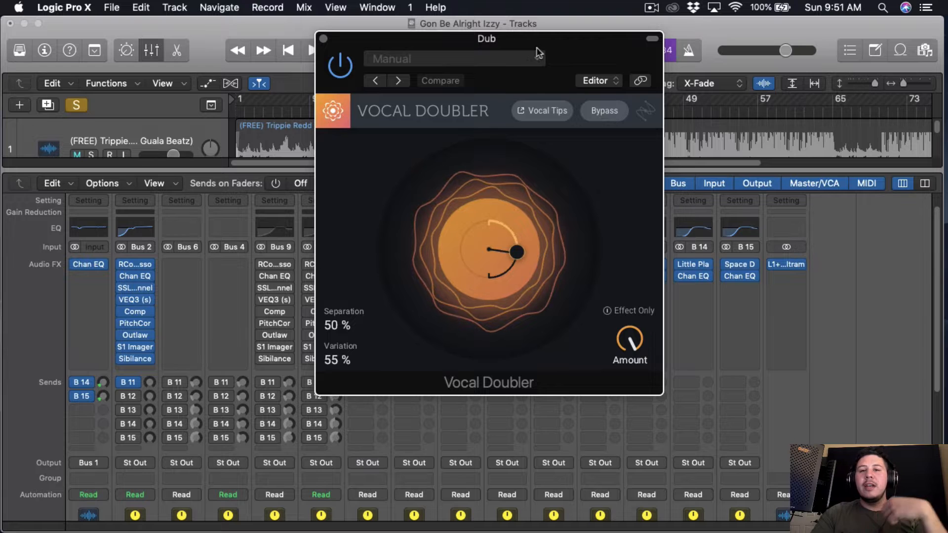
pyautogui.moveTo(574, 39); pyautogui.dragTo(842, 11)
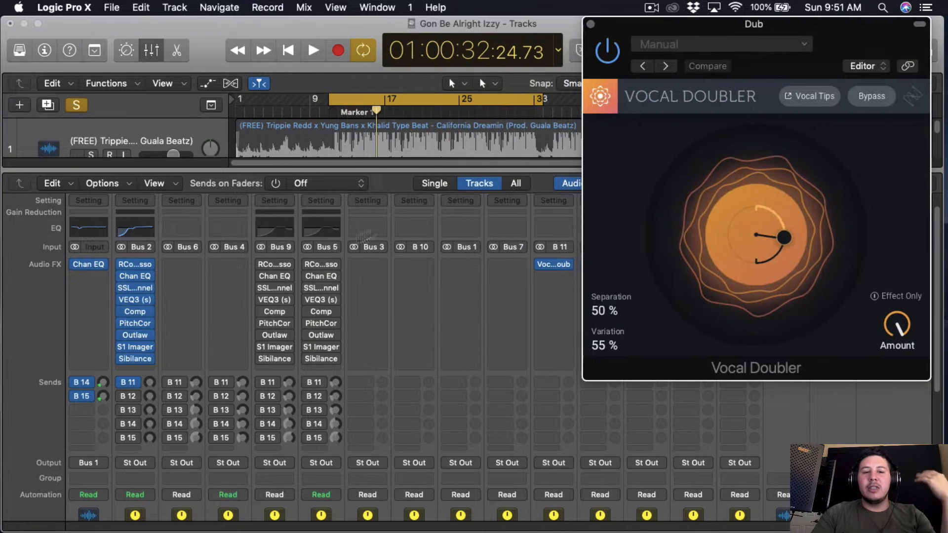
# Step: Set the Hook's B 11 send to -24.0 dB during playback and close the Vocal Doubler
pyautogui.press('space')
pyautogui.moveTo(150, 384); pyautogui.dragTo(150, 368)
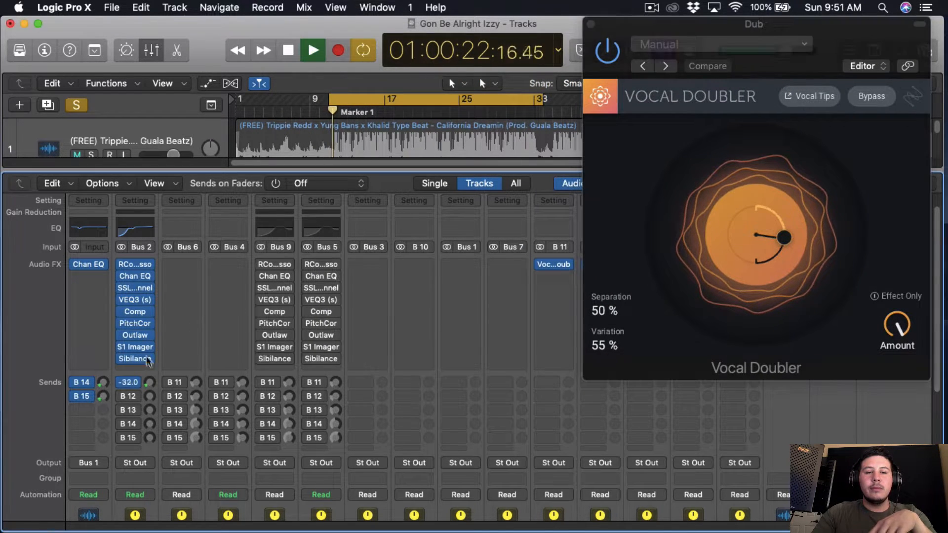
pyautogui.moveTo(179, 271); pyautogui.dragTo(173, 354)
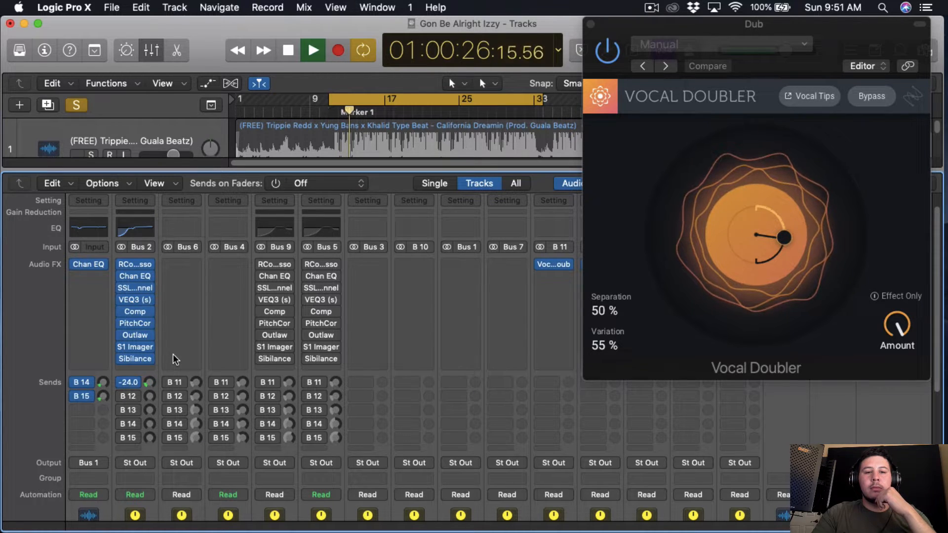
pyautogui.press('space')
pyautogui.click(590, 24)
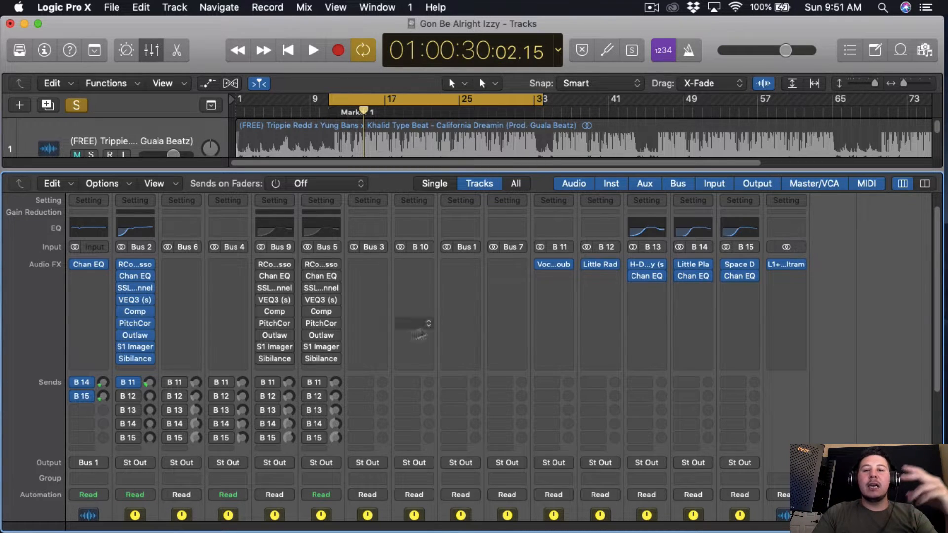
# Step: Inspect the Little Radiator settings on the Pre-Amp channel and close the plug-in
pyautogui.click(602, 263)
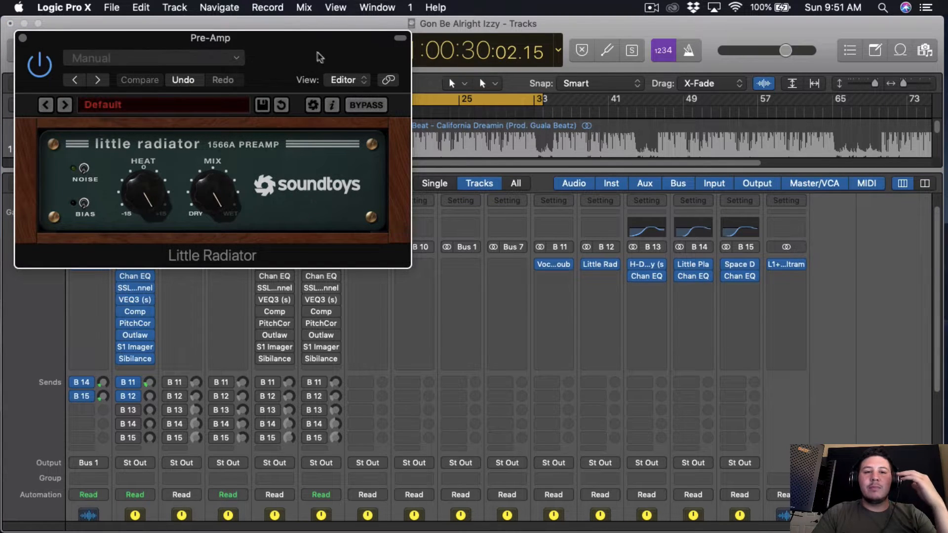
pyautogui.moveTo(318, 48); pyautogui.dragTo(718, 42)
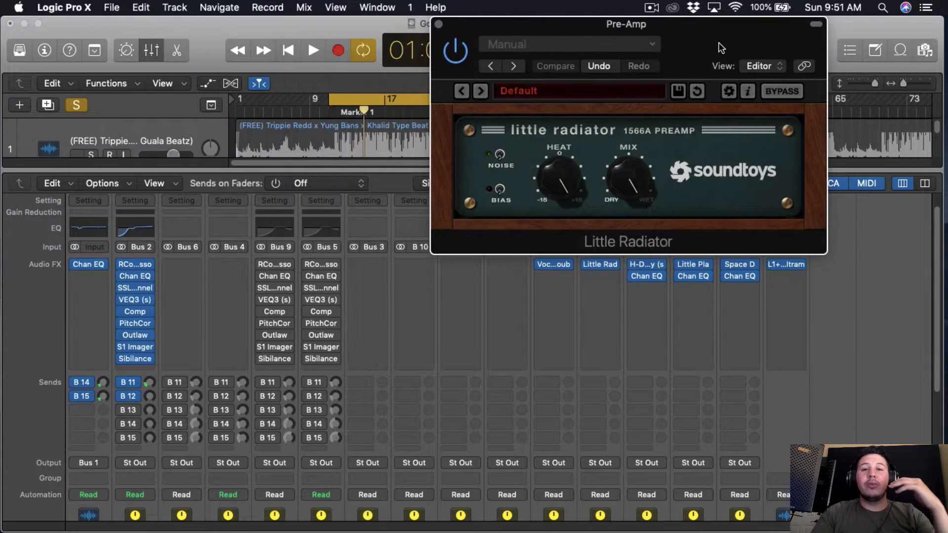
pyautogui.click(439, 25)
# Step: Raise the Hook's B 12 send to -25.0 dB during playback and stop the song
pyautogui.press('space')
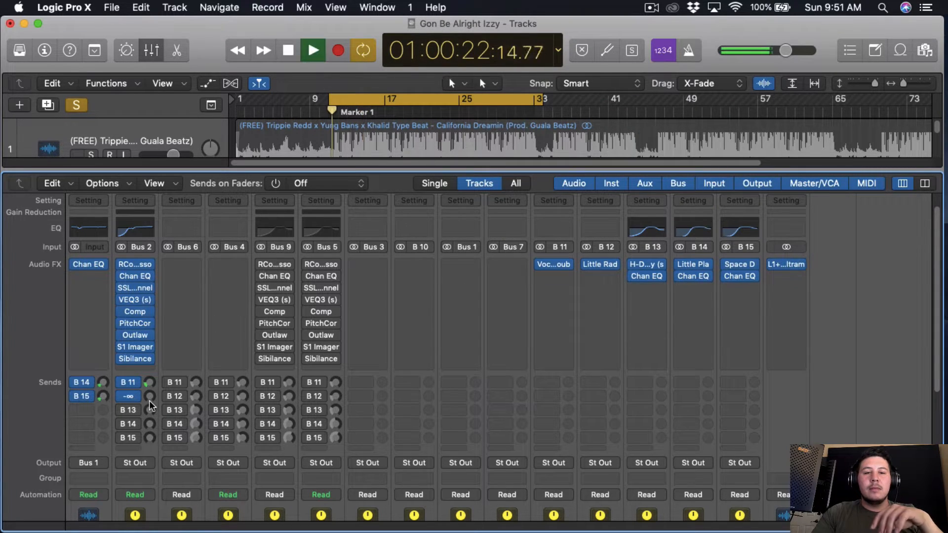
pyautogui.click(149, 397)
pyautogui.moveTo(149, 385); pyautogui.dragTo(170, 374)
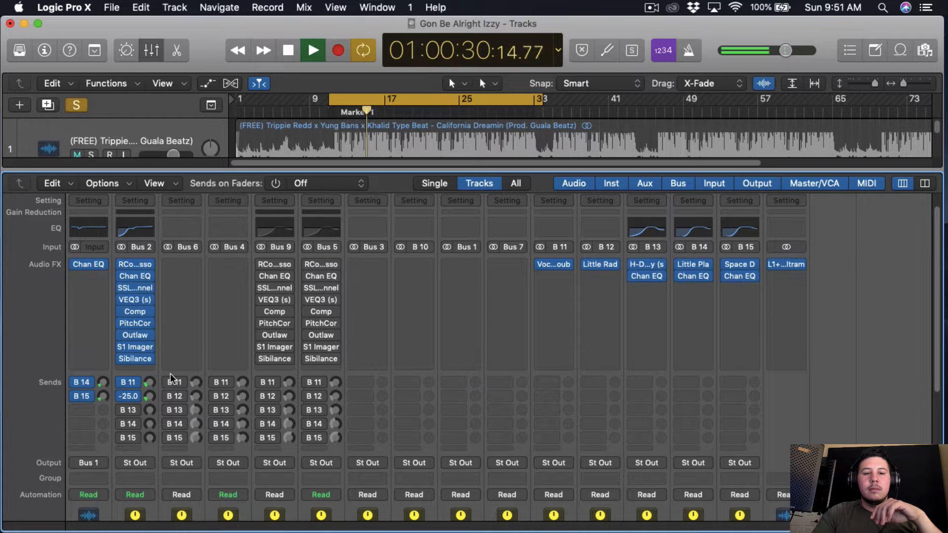
pyautogui.press('space')
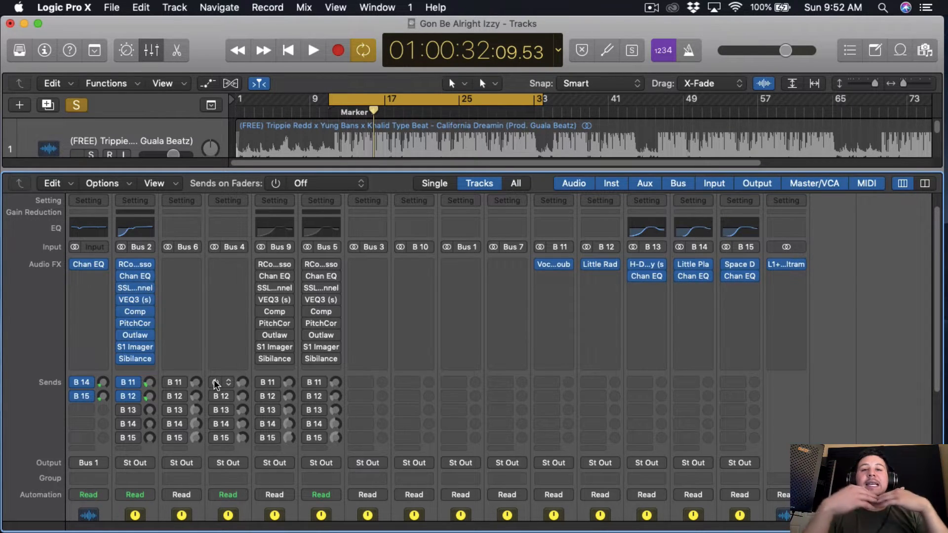
# Step: Enable the Hook's B 13 send, set it to -24.0 dB during playback and stop the song
pyautogui.click(122, 410)
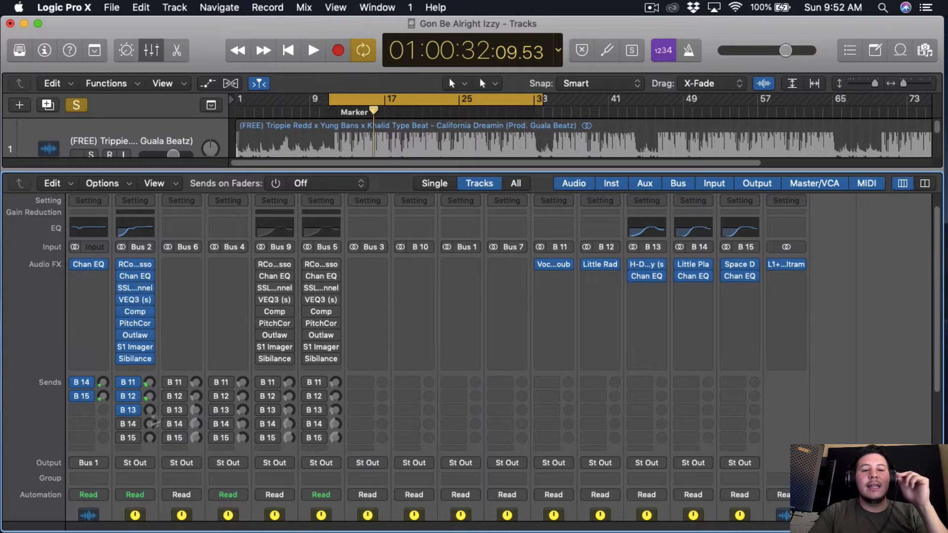
pyautogui.press('space')
pyautogui.moveTo(153, 411); pyautogui.dragTo(161, 383)
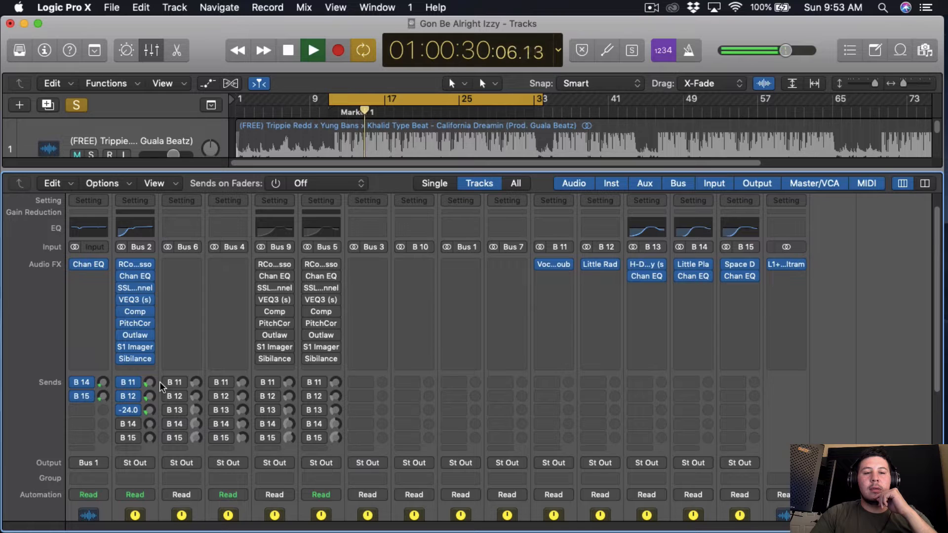
pyautogui.press('space')
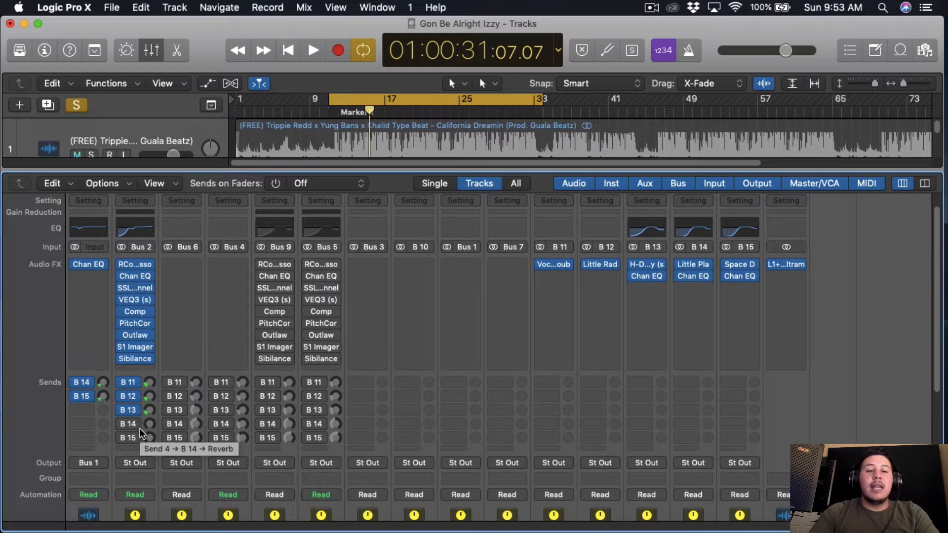
# Step: Inspect the Little Plate settings on the Reverb channel and close the plug-in
pyautogui.click(696, 265)
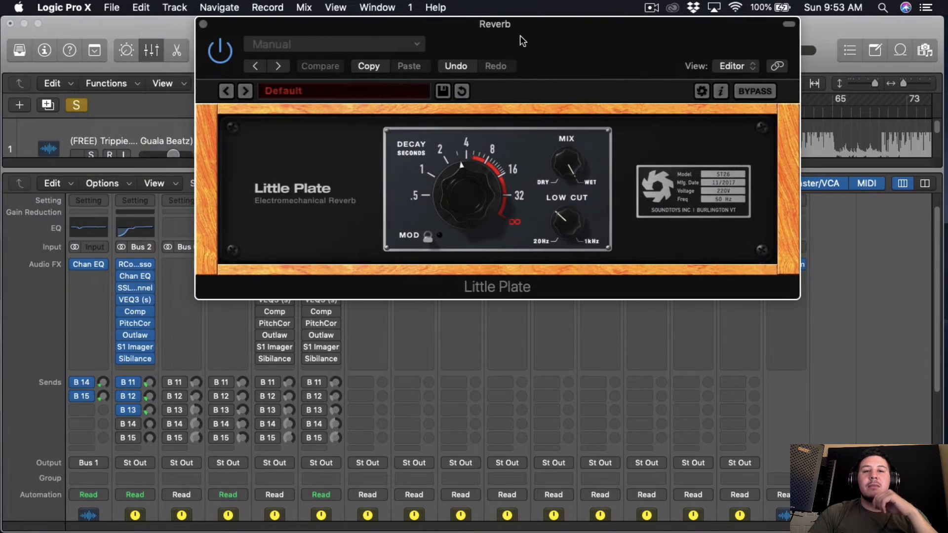
pyautogui.moveTo(522, 41); pyautogui.dragTo(667, 40)
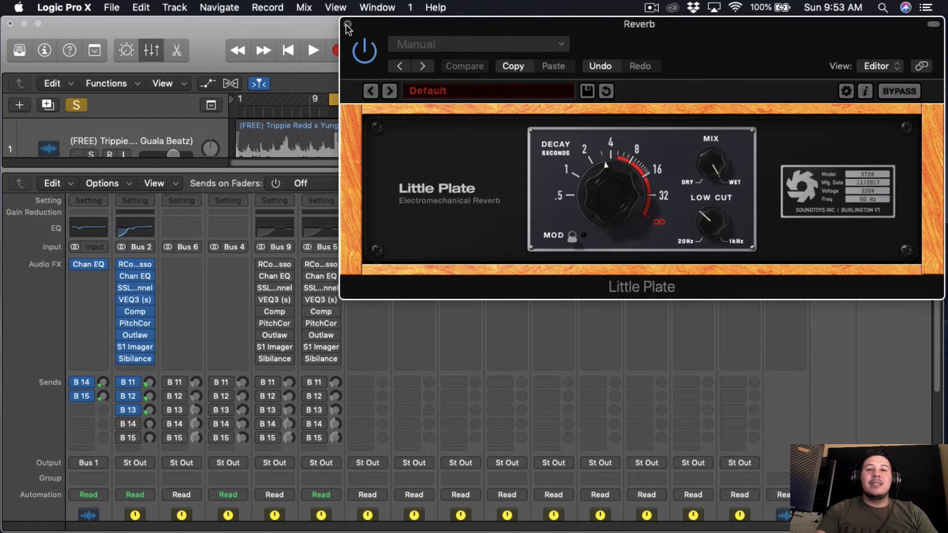
pyautogui.click(348, 24)
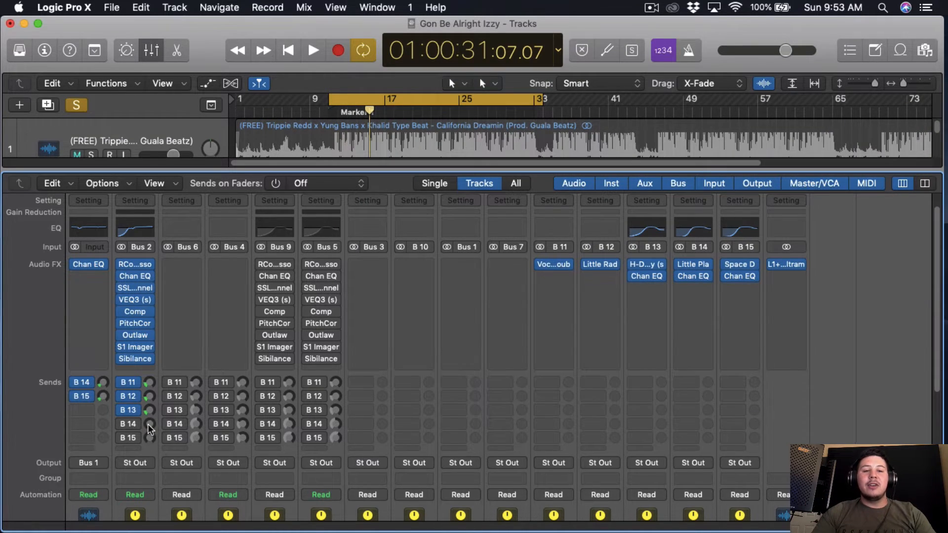
# Step: Enable the Hook's B 14 send, set it to -12.6 dB during playback and stop the song
pyautogui.press('space')
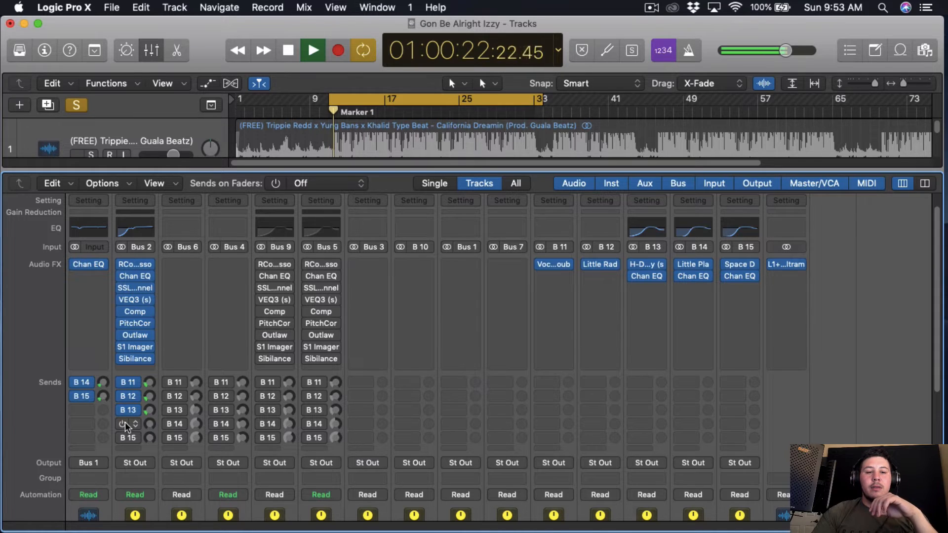
pyautogui.moveTo(149, 424); pyautogui.dragTo(150, 400)
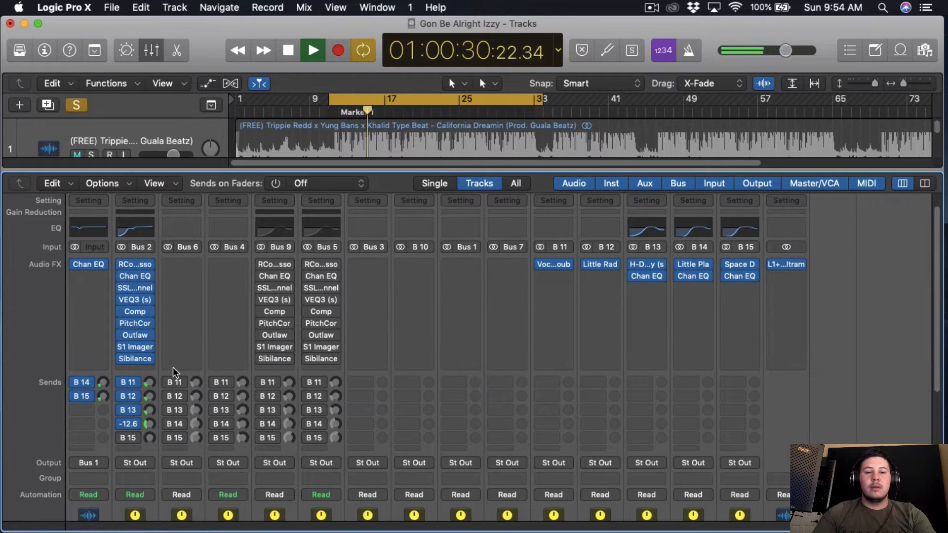
pyautogui.press('space')
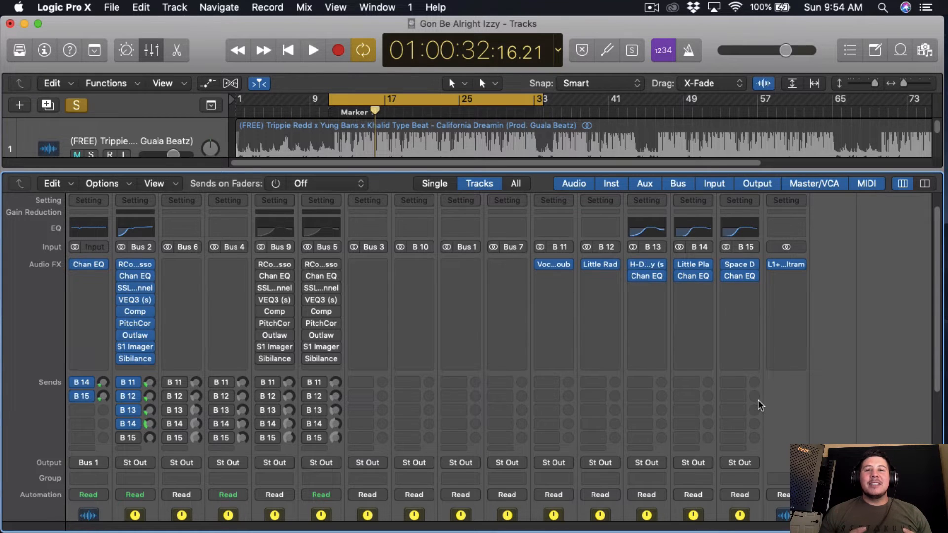
# Step: Set the 8200 Hz high shelf to -2.0 dB in the Reverb channel's Channel EQ and close the EQ
pyautogui.click(694, 275)
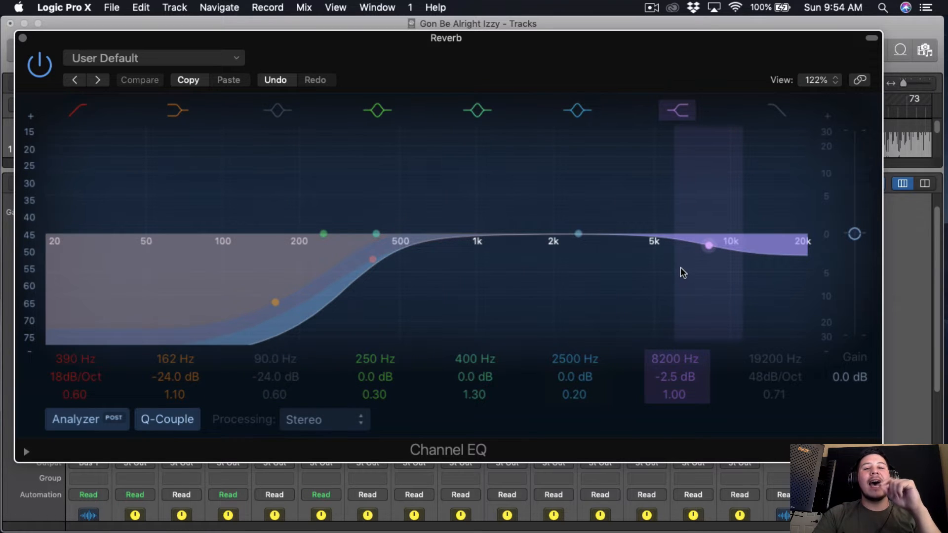
pyautogui.moveTo(682, 370); pyautogui.dragTo(681, 366)
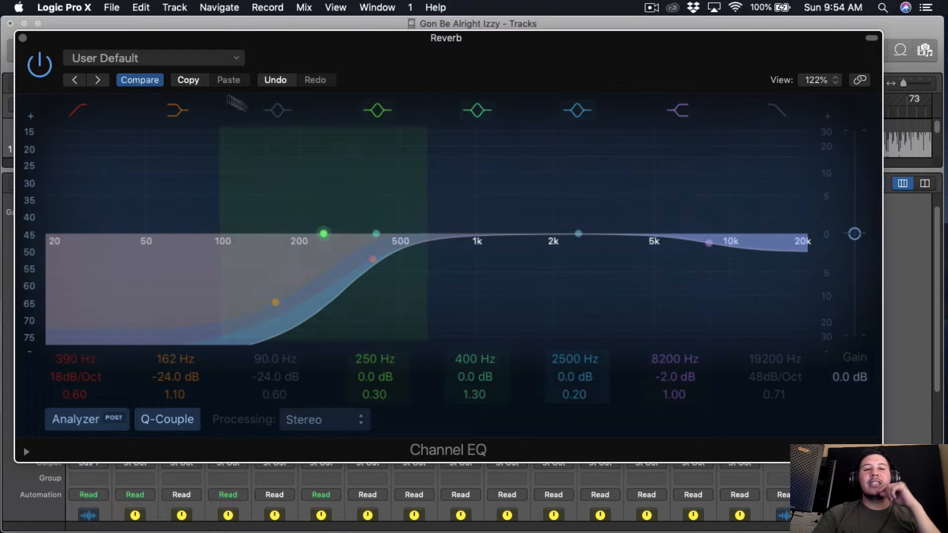
pyautogui.click(22, 39)
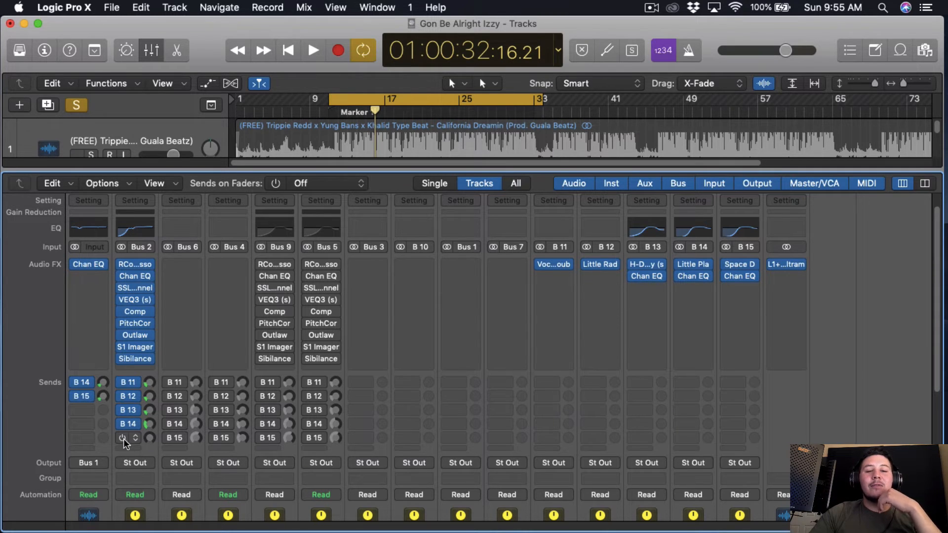
# Step: Open Space Designer on the Mid Reverb channel, set the Hook's B 15 send to -12.0 dB during playback and close the plug-in
pyautogui.click(740, 265)
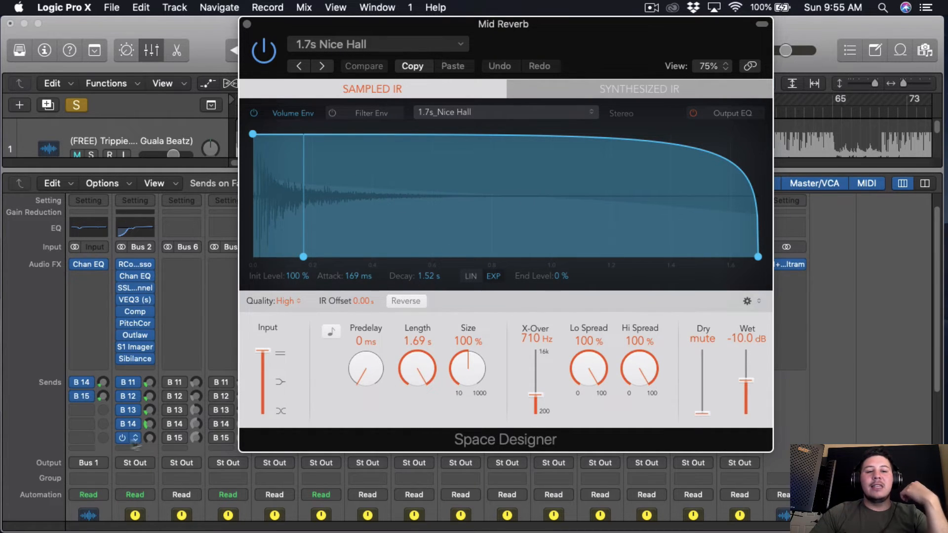
pyautogui.scroll(-1, 159, 429)
pyautogui.scroll(-5, 159, 429)
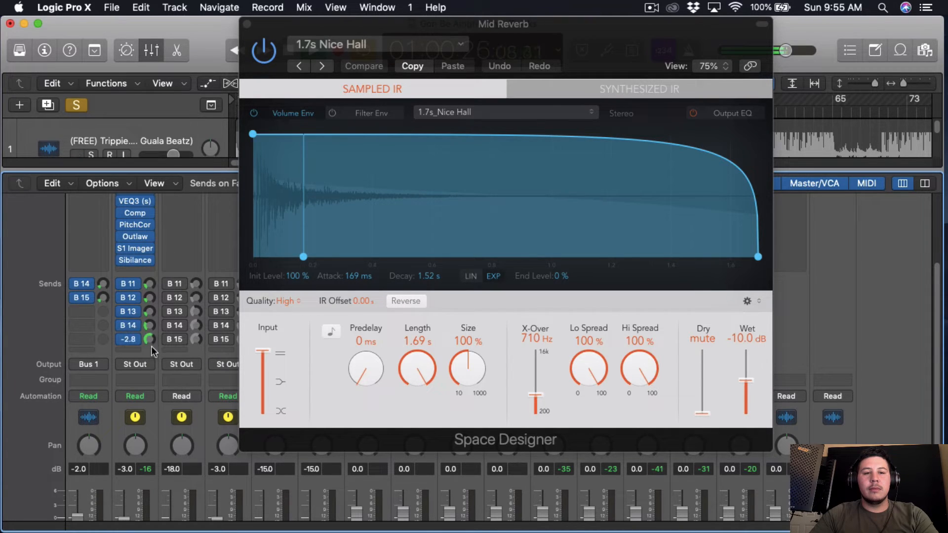
pyautogui.moveTo(513, 25); pyautogui.dragTo(599, 24)
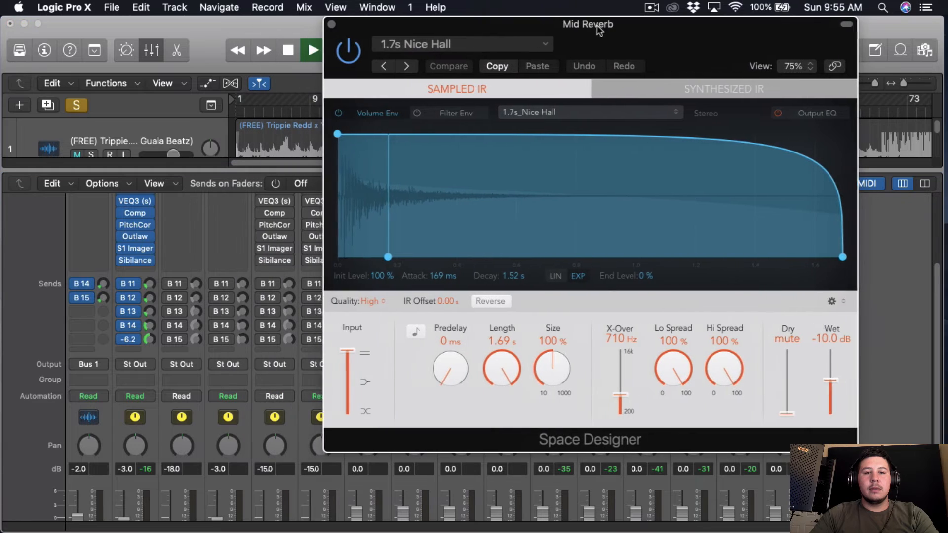
pyautogui.moveTo(147, 339); pyautogui.dragTo(141, 359)
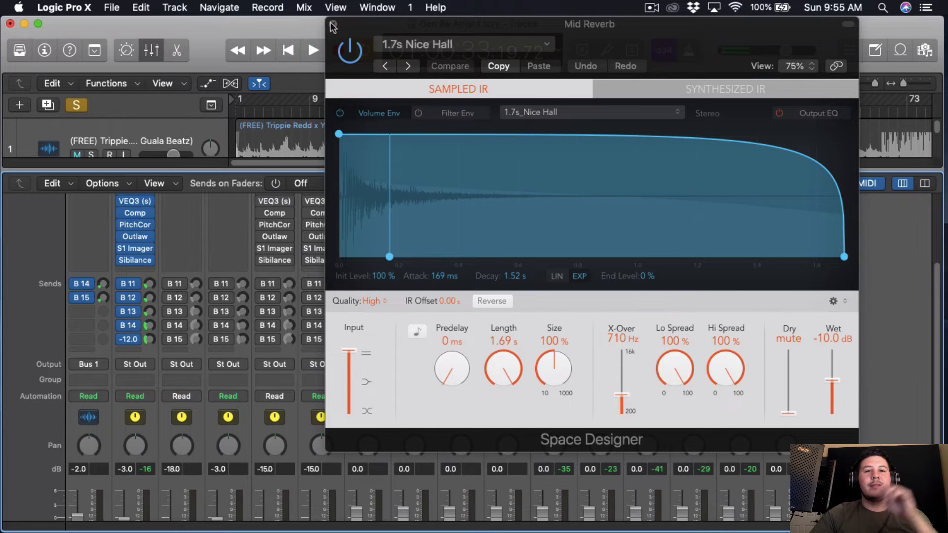
pyautogui.click(333, 24)
# Step: Turn off the Hook's solo and set its B 15 send to -8.0 dB while playing the full mix
pyautogui.moveTo(608, 170); pyautogui.dragTo(607, 429)
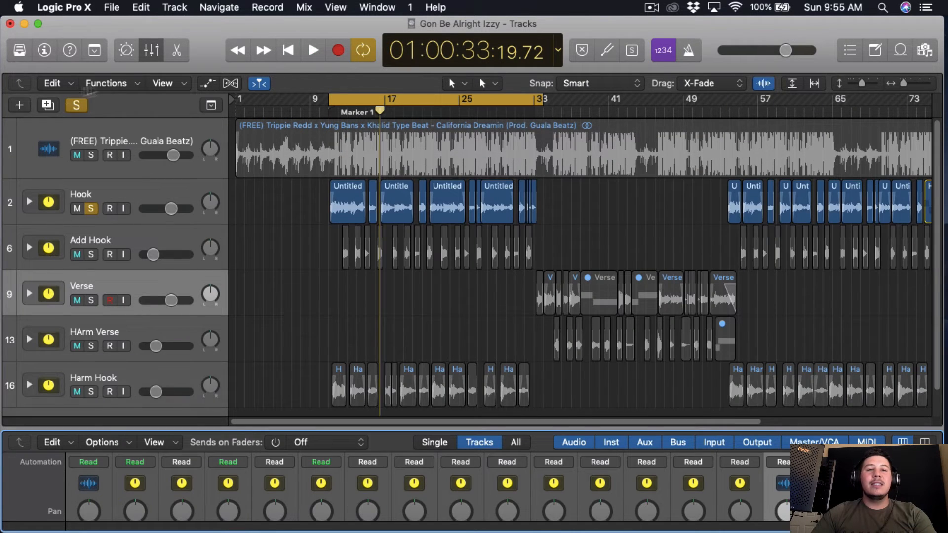
pyautogui.click(76, 105)
pyautogui.press('space')
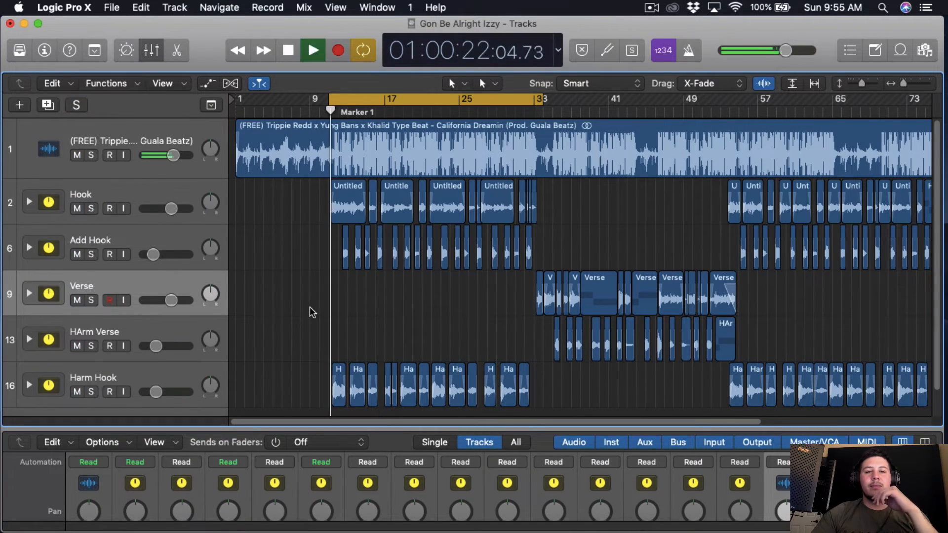
pyautogui.moveTo(295, 428); pyautogui.dragTo(271, 283)
pyautogui.moveTo(150, 393)
pyautogui.mouseDown()
pyautogui.moveTo(152, 383)
pyautogui.moveTo(150, 402)
pyautogui.mouseUp()
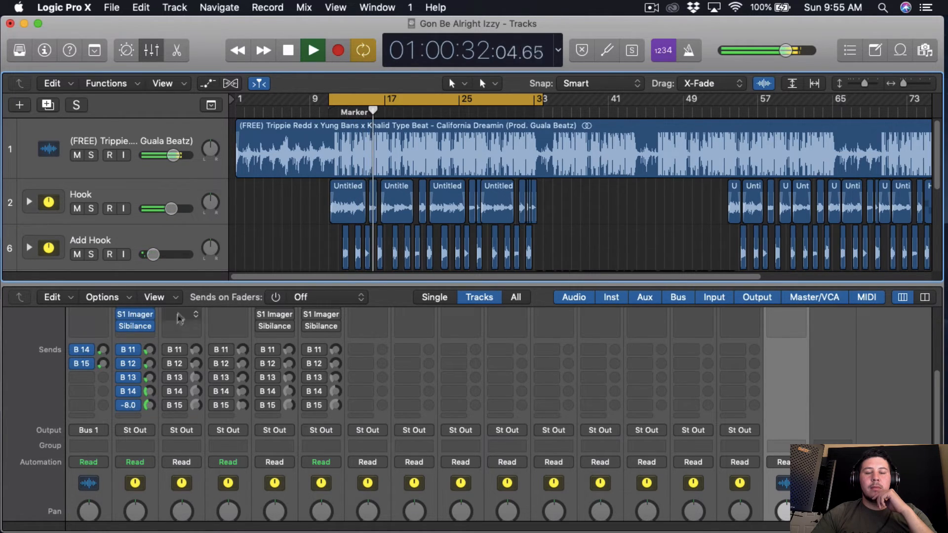
# Step: Mute the Add Hook and Harm Hook tracks during playback
pyautogui.scroll(-3, 191, 209)
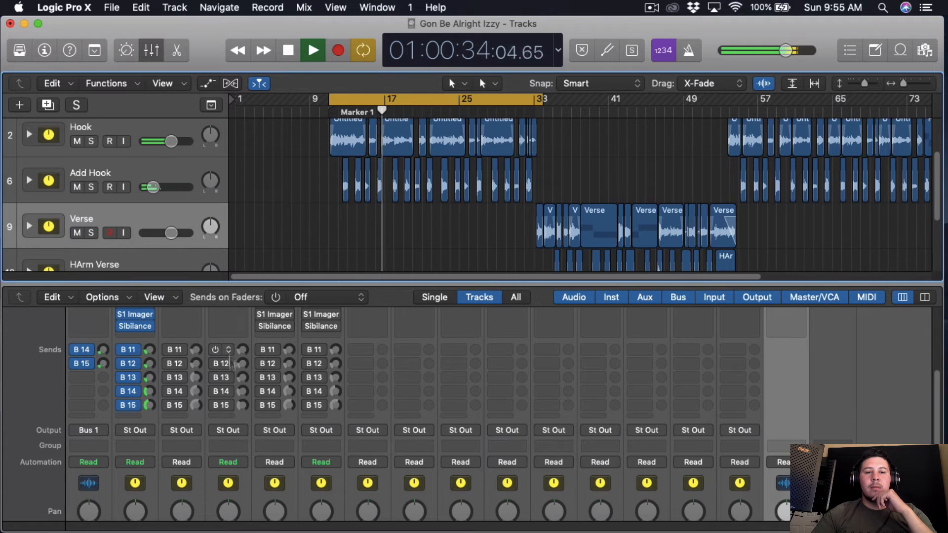
pyautogui.click(77, 186)
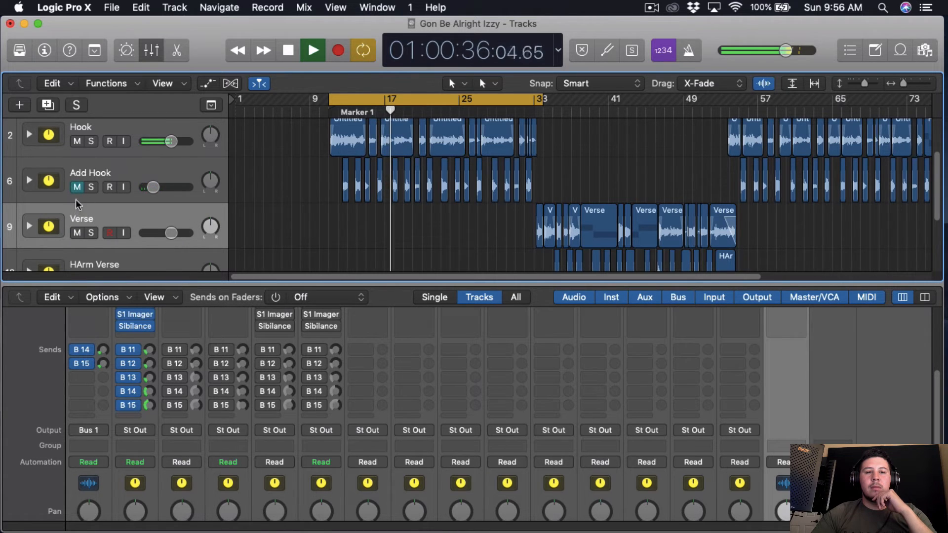
pyautogui.scroll(-2, 86, 239)
pyautogui.scroll(4, 86, 239)
pyautogui.scroll(-3, 85, 240)
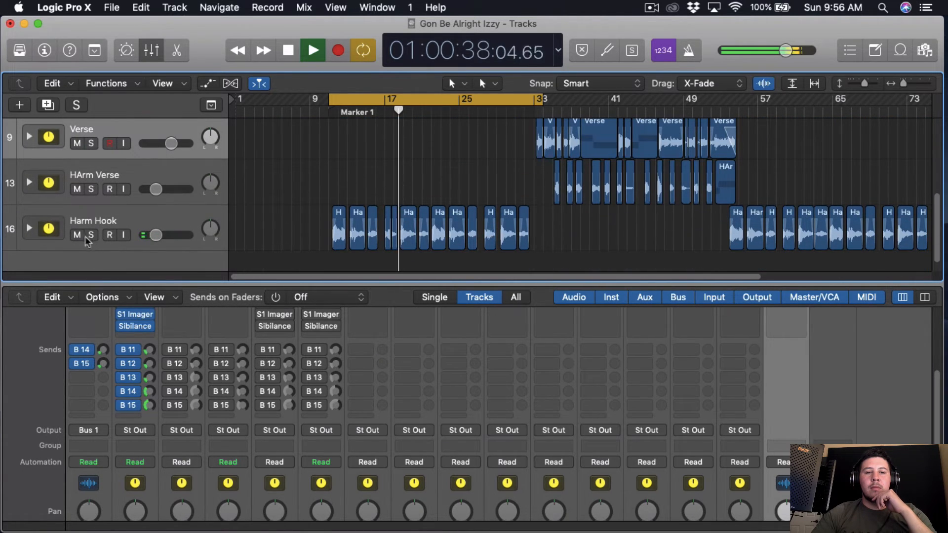
# Step: Raise the Hook's B 13 send to -22.0 dB and stop the song
pyautogui.moveTo(150, 380); pyautogui.dragTo(150, 378)
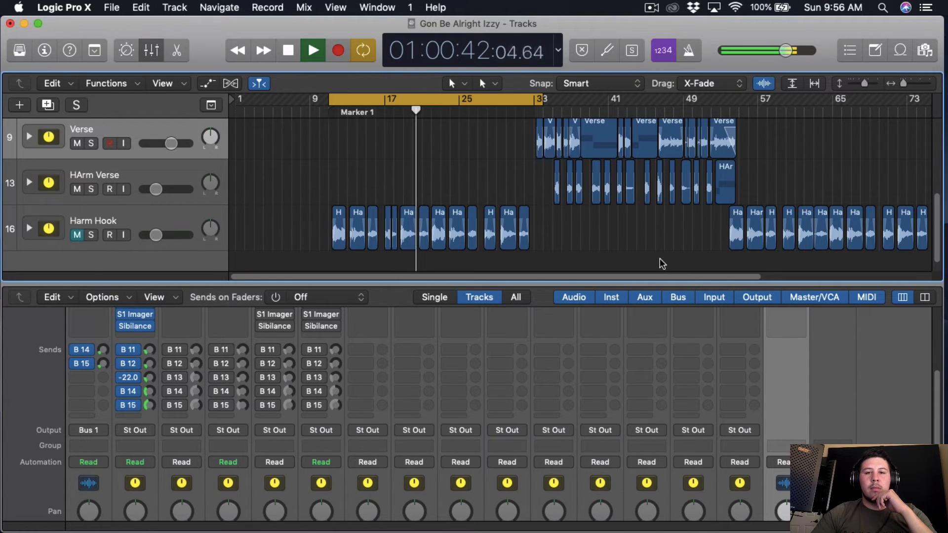
pyautogui.scroll(2, 525, 212)
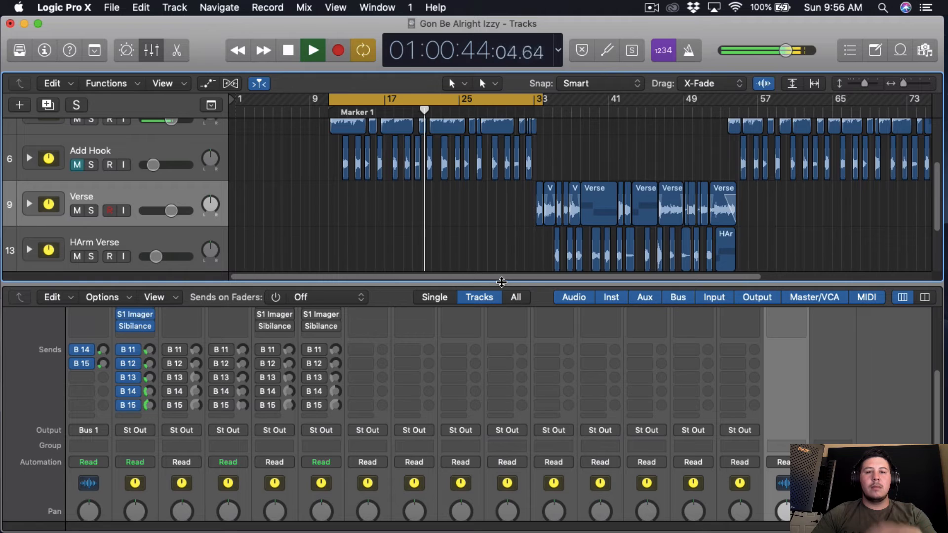
pyautogui.press('space')
# Step: Enlarge the tracks area above the mixer and select the Hook track
pyautogui.moveTo(501, 282); pyautogui.dragTo(501, 427)
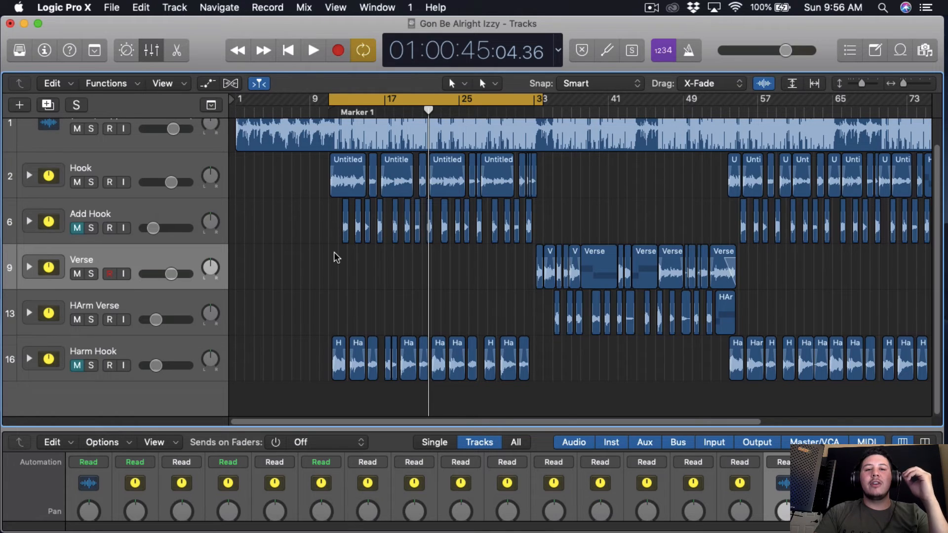
pyautogui.click(143, 163)
pyautogui.moveTo(287, 428); pyautogui.dragTo(326, 410)
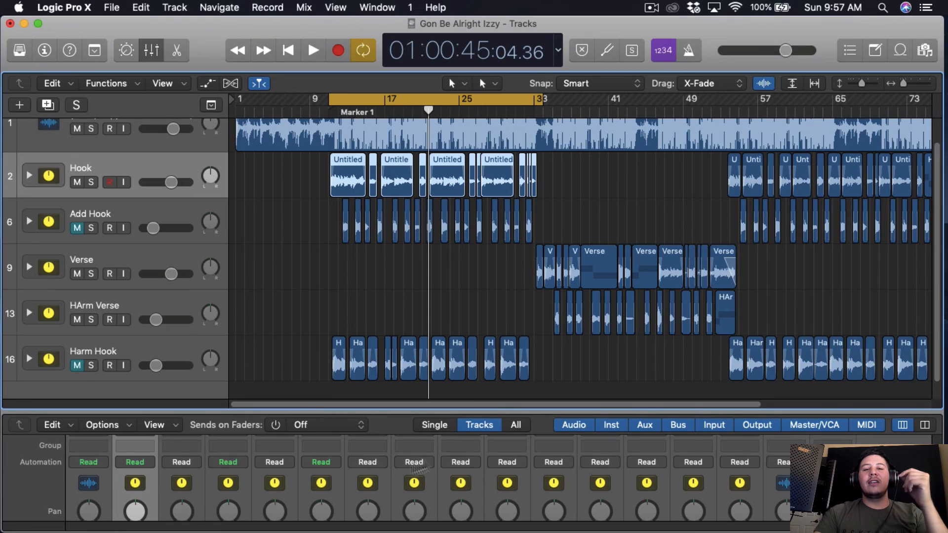
pyautogui.scroll(1, 500, 390)
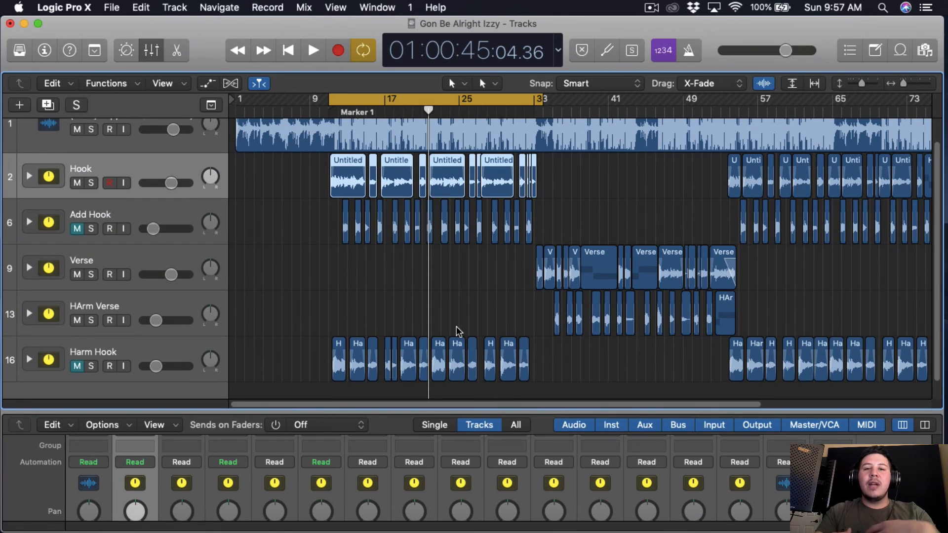